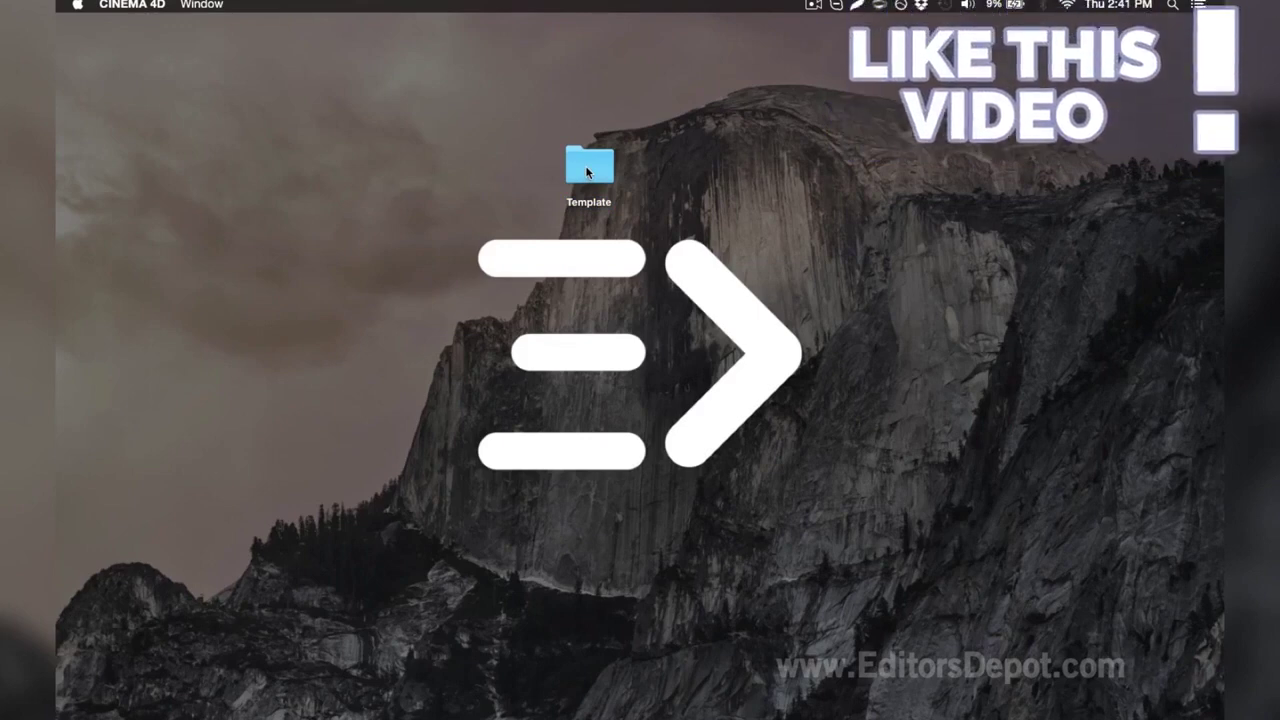
Open the desktop Template folder, select Template V8.0.c4d, and bring the Cinema 4D scene back up
click(587, 170)
double_click(587, 172)
click(700, 232)
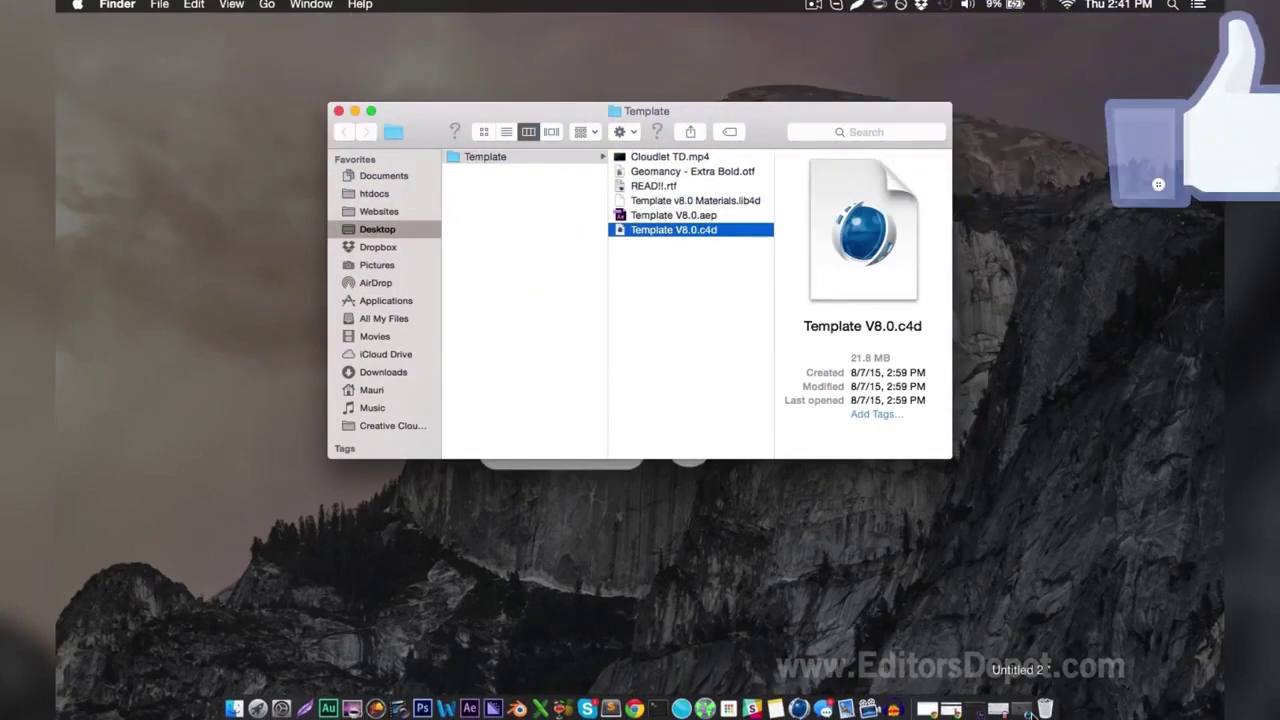
click(1005, 709)
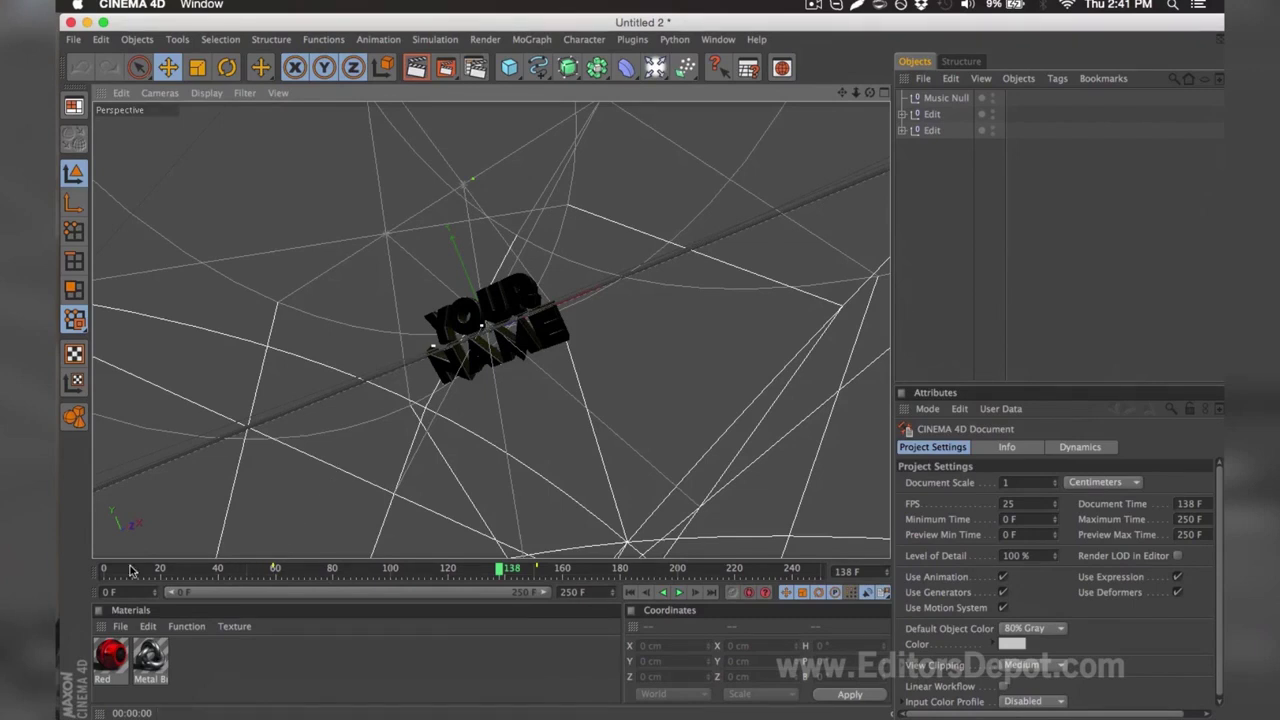
Scrub to the text, expand both Edit groups, and inspect MoText.1's NAME font without changes
drag(130, 570, 566, 562)
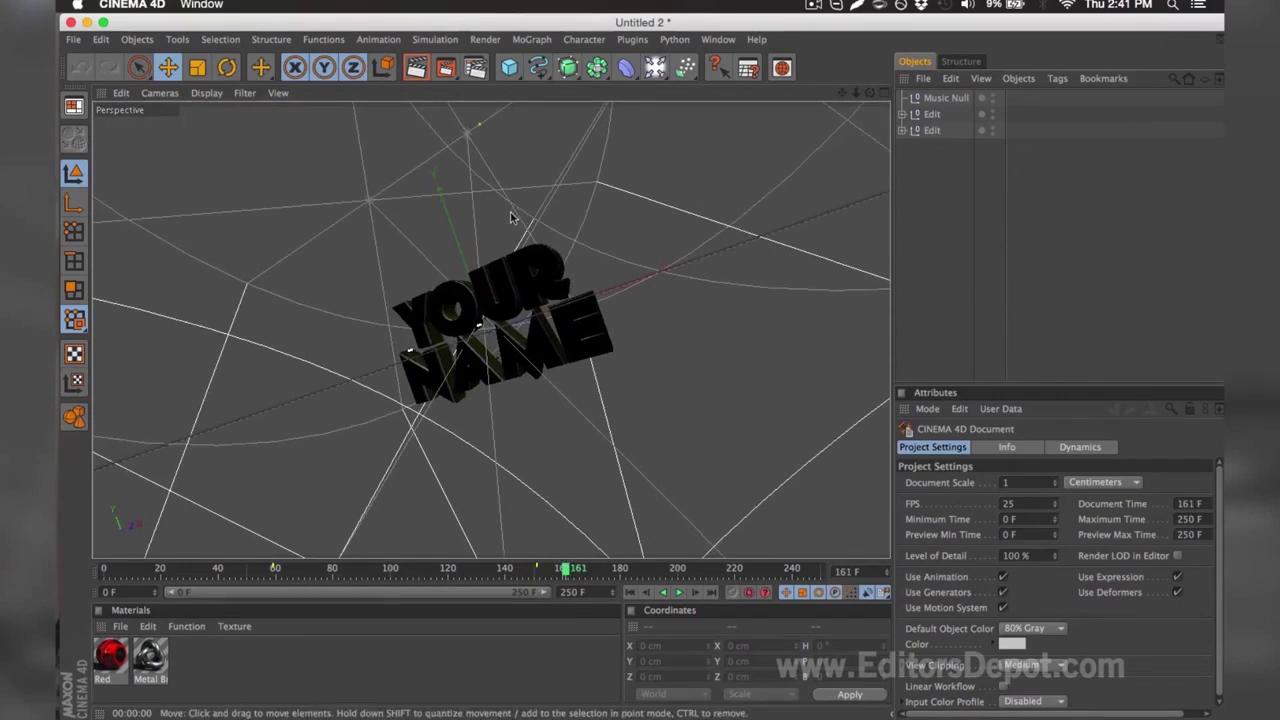
click(902, 115)
click(902, 162)
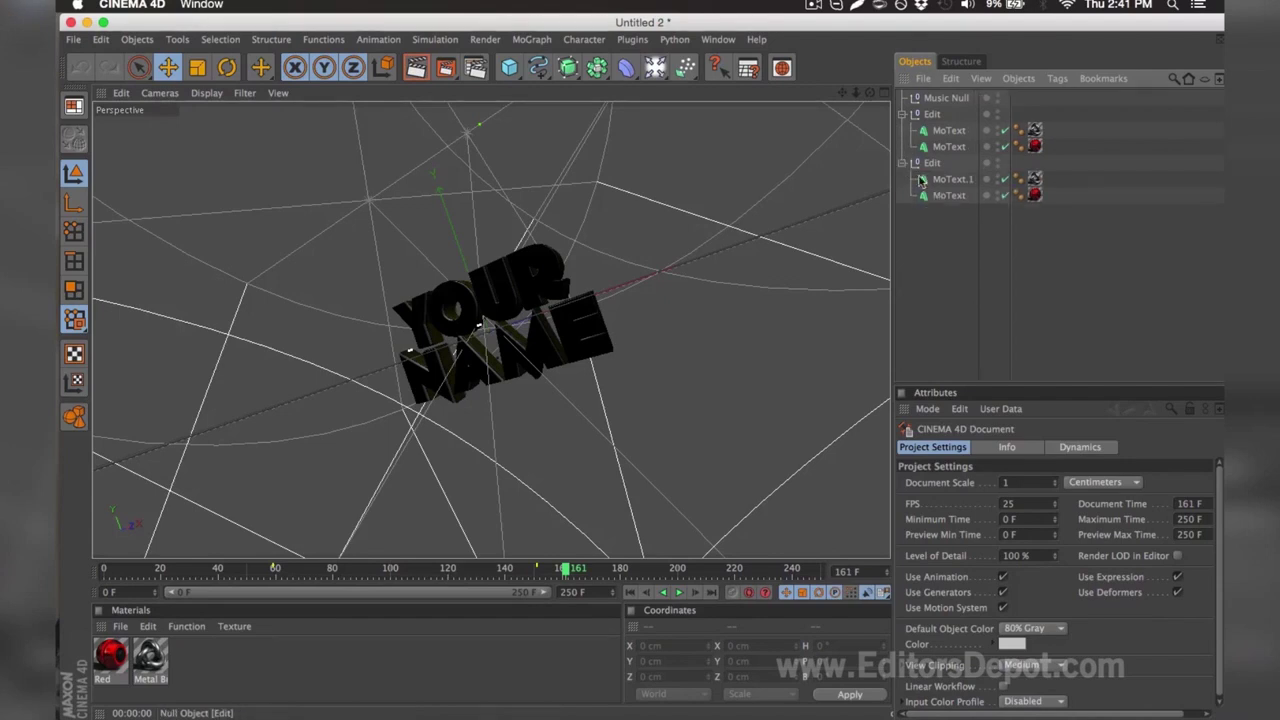
click(948, 179)
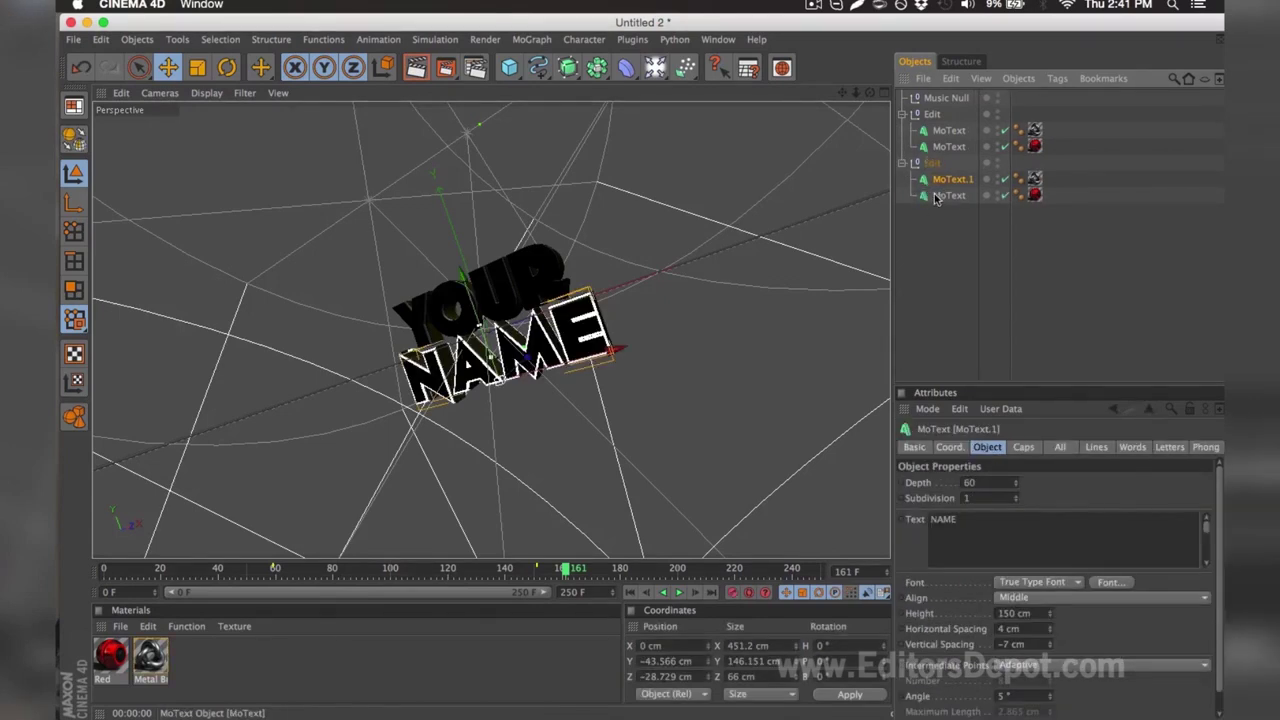
click(1111, 582)
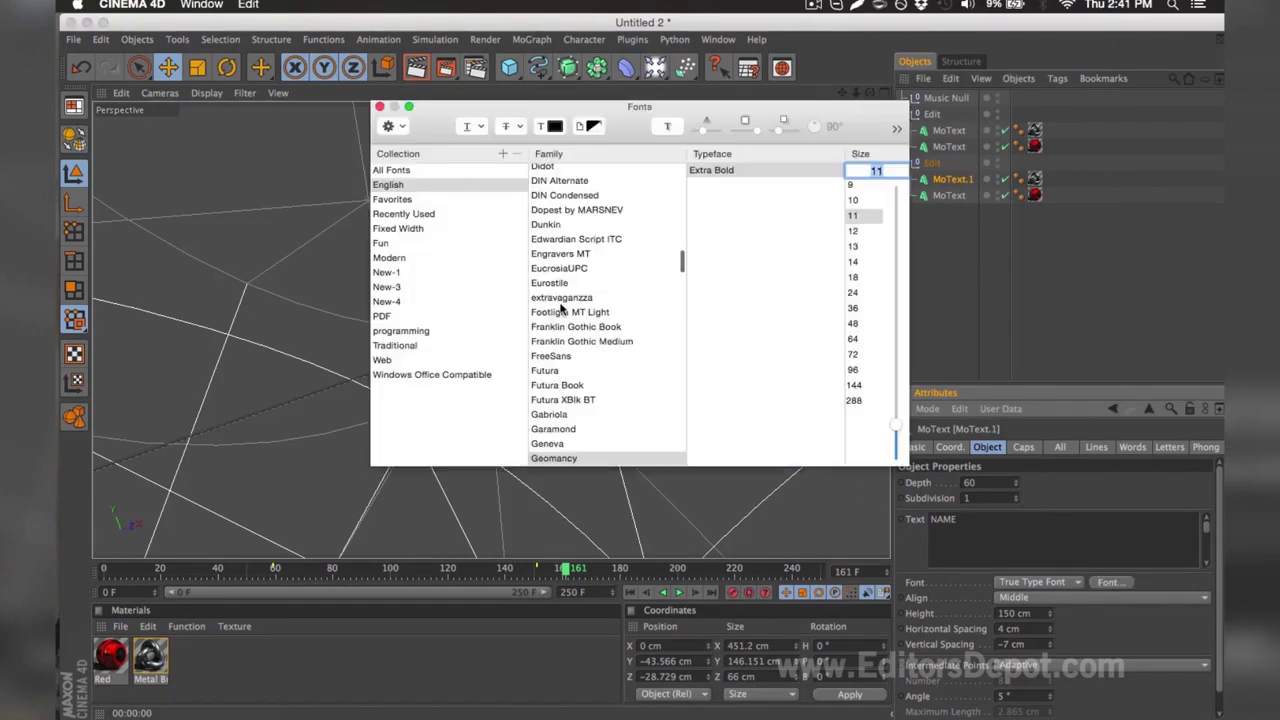
click(376, 106)
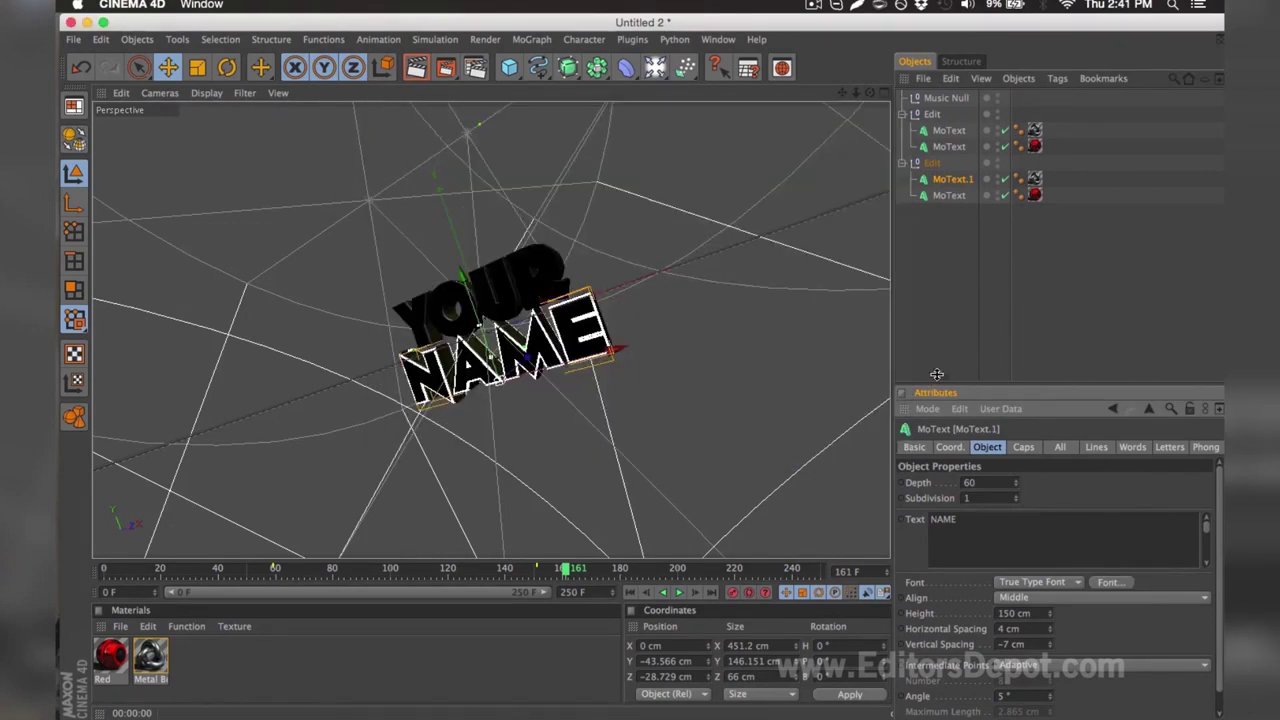
click(943, 330)
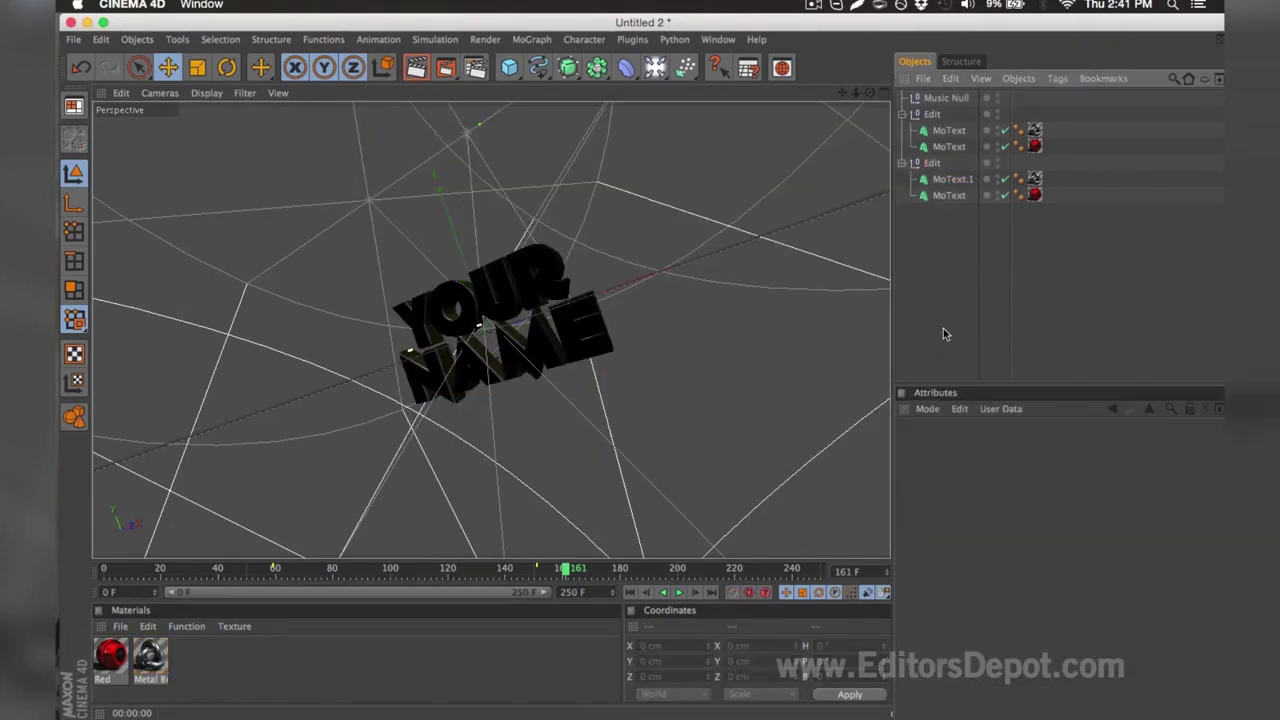
Replace YOUR with EDITORS in both top-line MoText objects
click(945, 131)
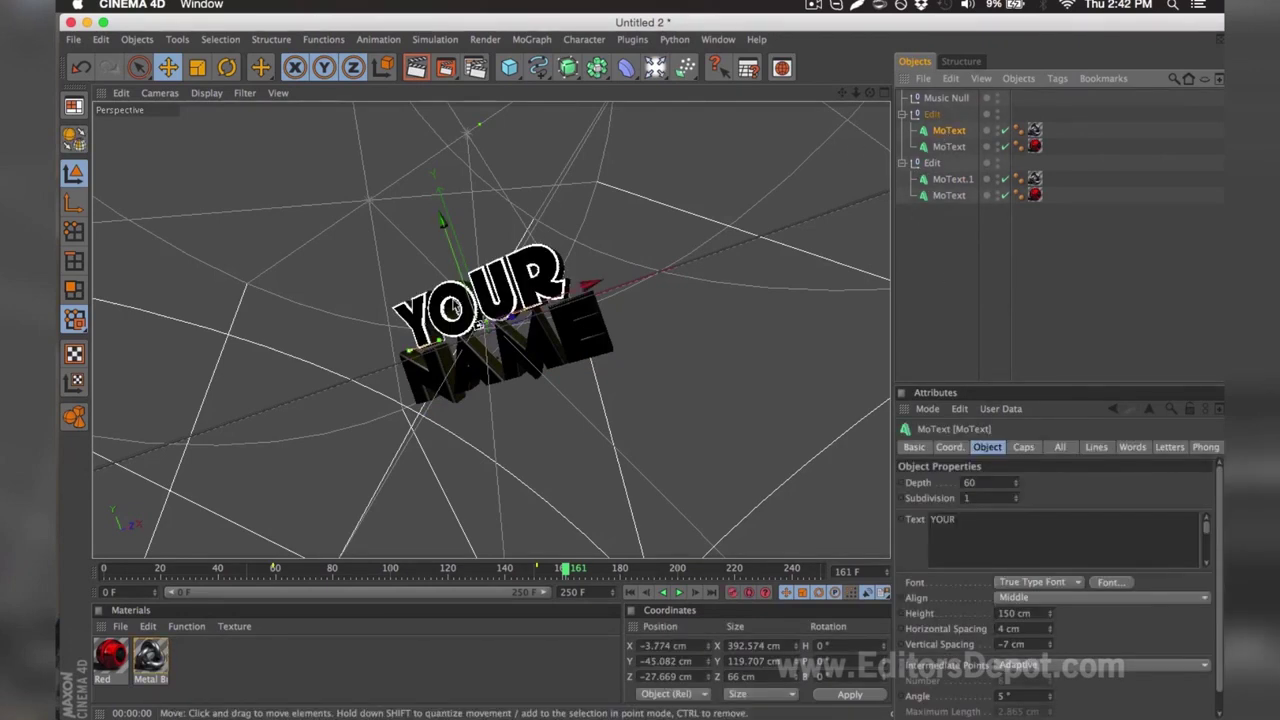
drag(985, 520, 897, 490)
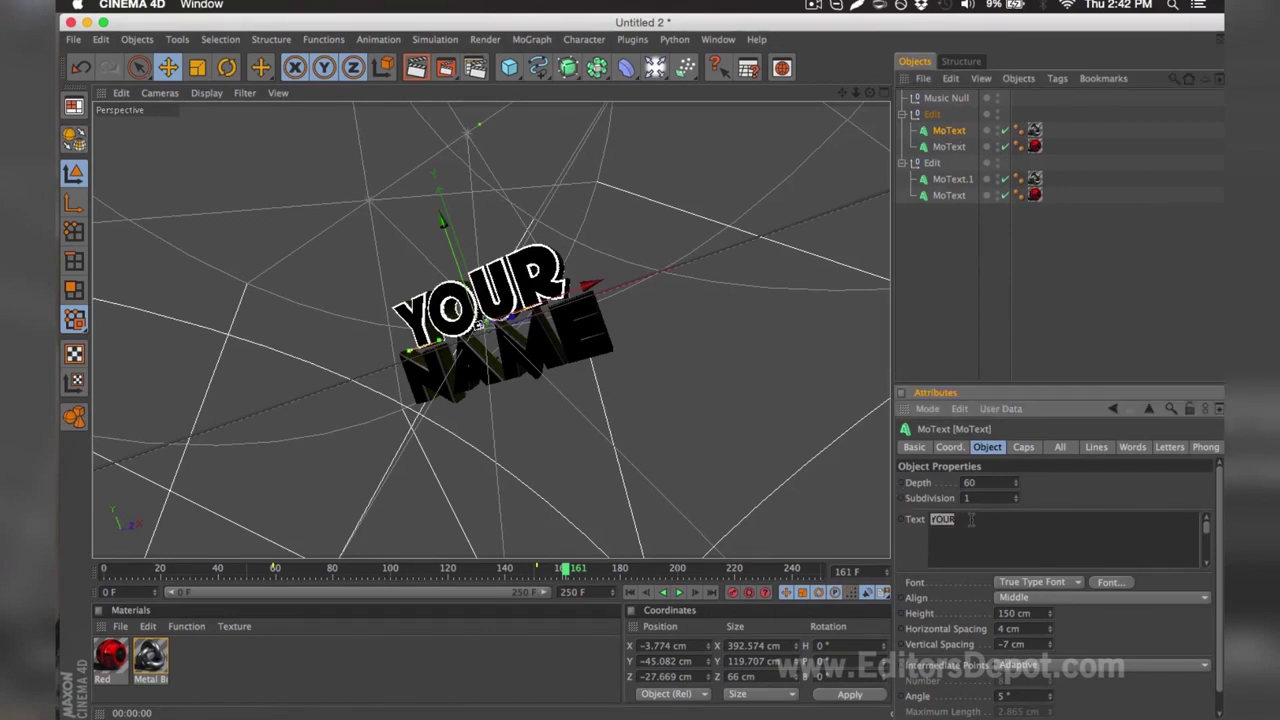
text(EDITORS)
click(946, 147)
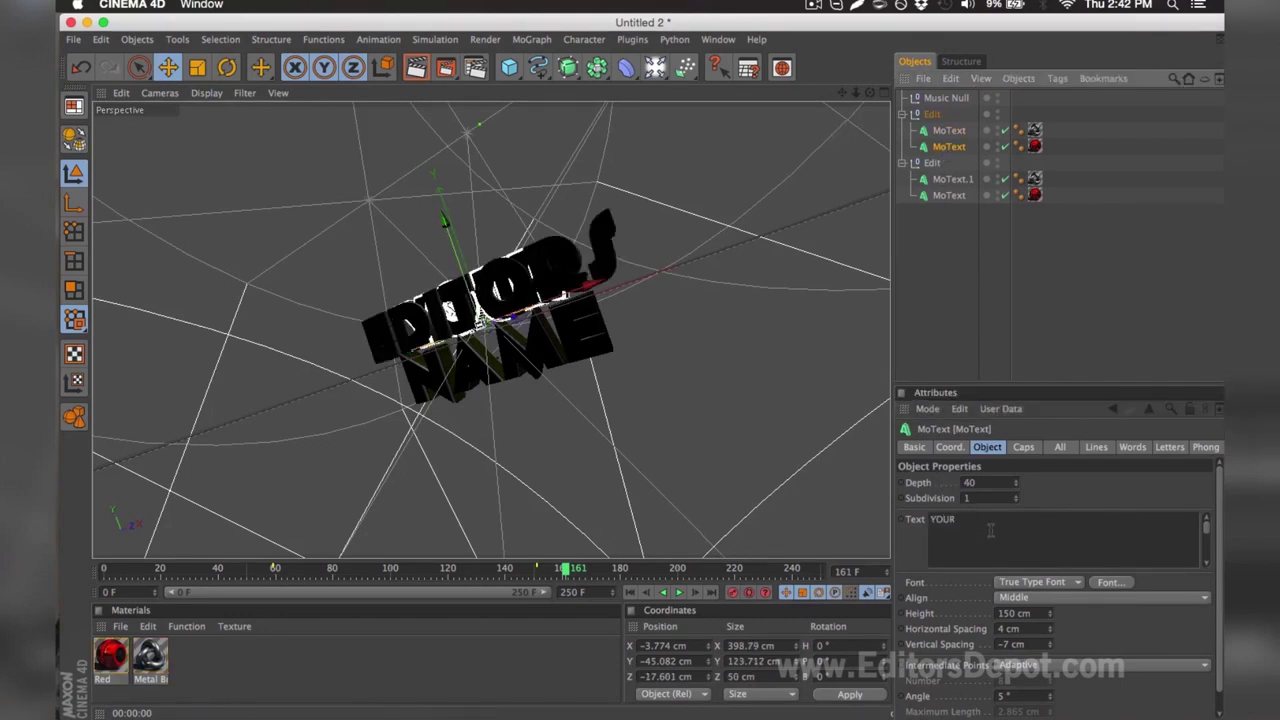
double_click(942, 519)
text(EDITORS)
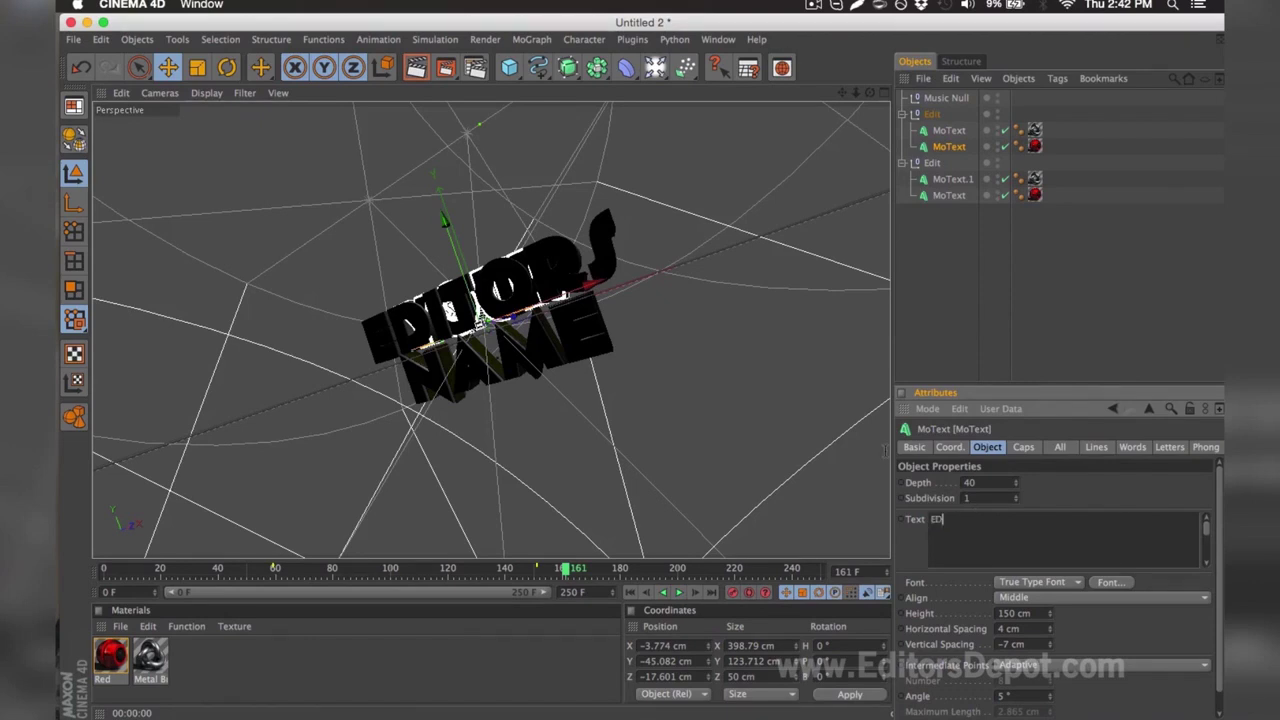
Render a preview of the active view showing EDITORS NAME
click(910, 325)
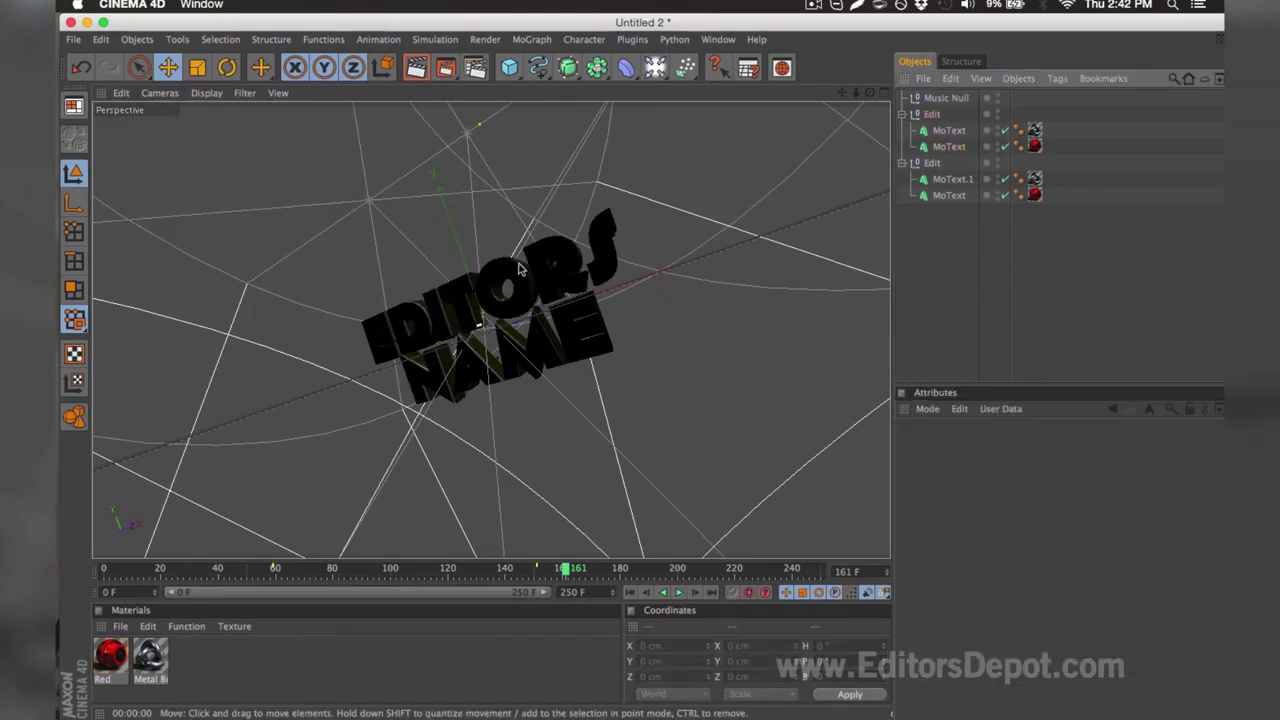
click(416, 67)
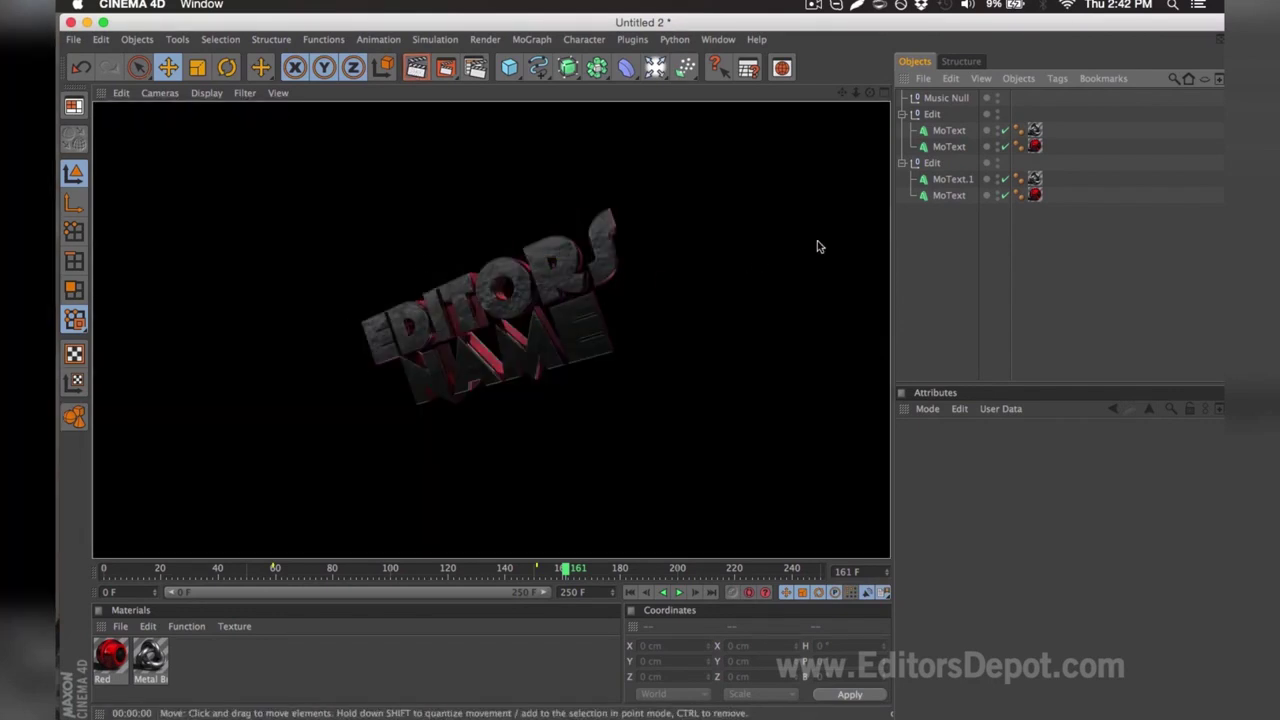
click(953, 179)
Change both bottom-line texts from NAME to DEPOT and preview the EDITORS DEPOT render
shift+click(951, 196)
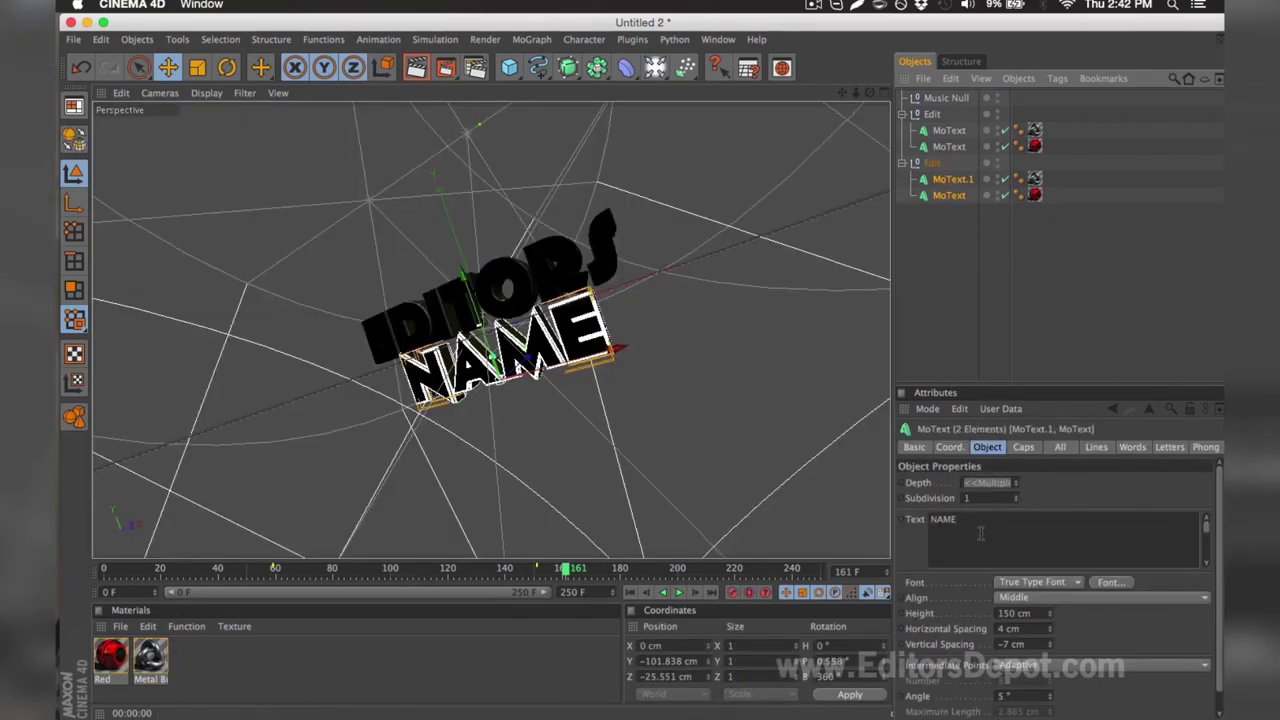
double_click(943, 519)
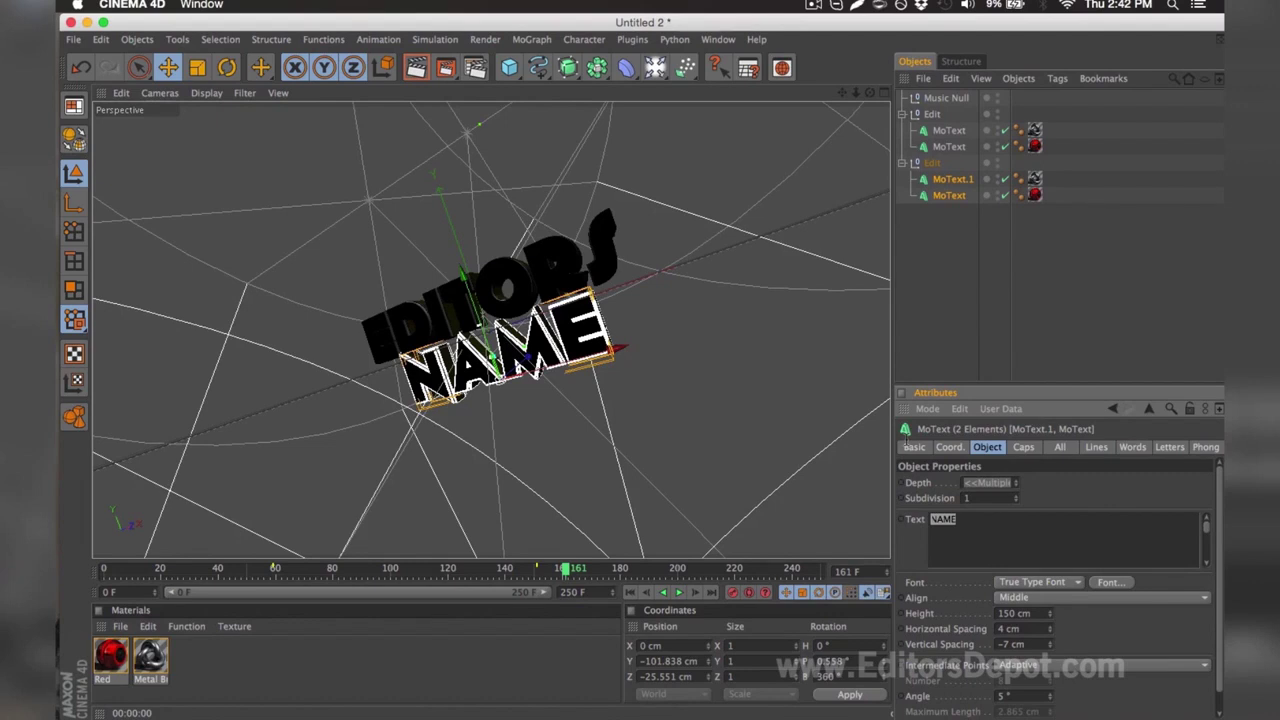
text(DEPOT)
click(913, 271)
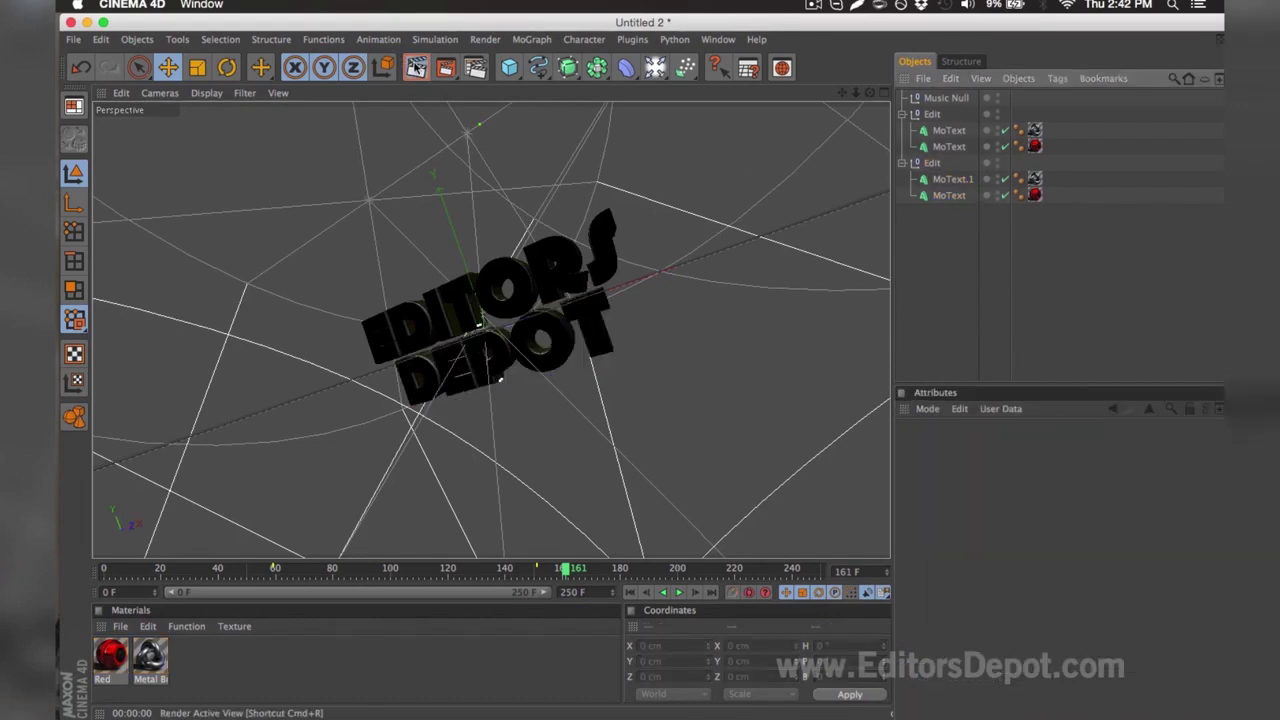
click(416, 67)
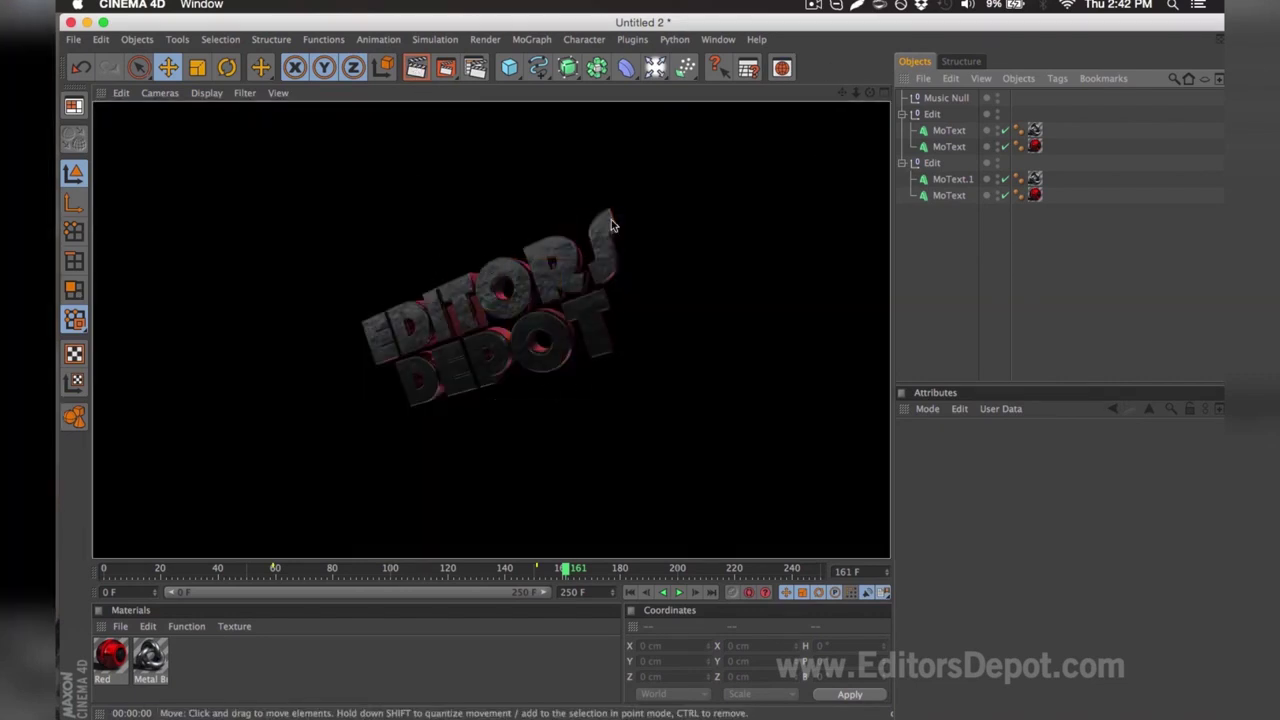
click(606, 200)
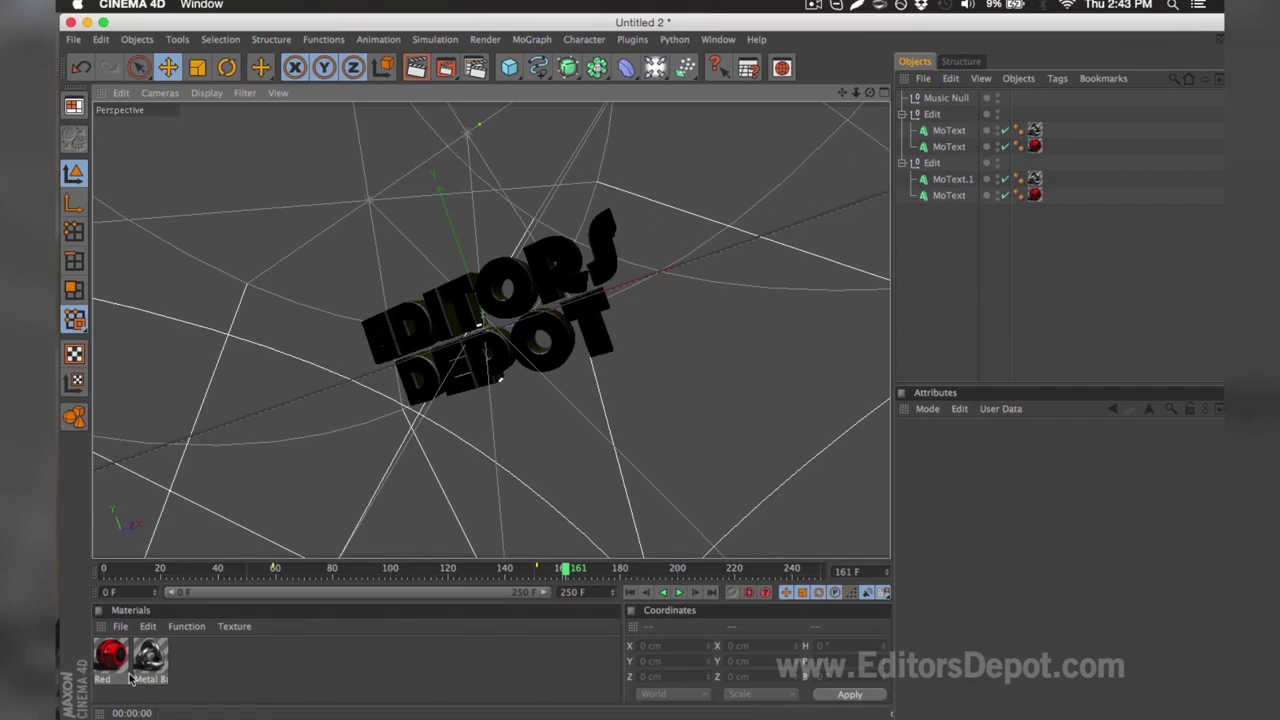
Set the Red material's colour to R 217, G 46, B 210, then close the material editor
double_click(111, 656)
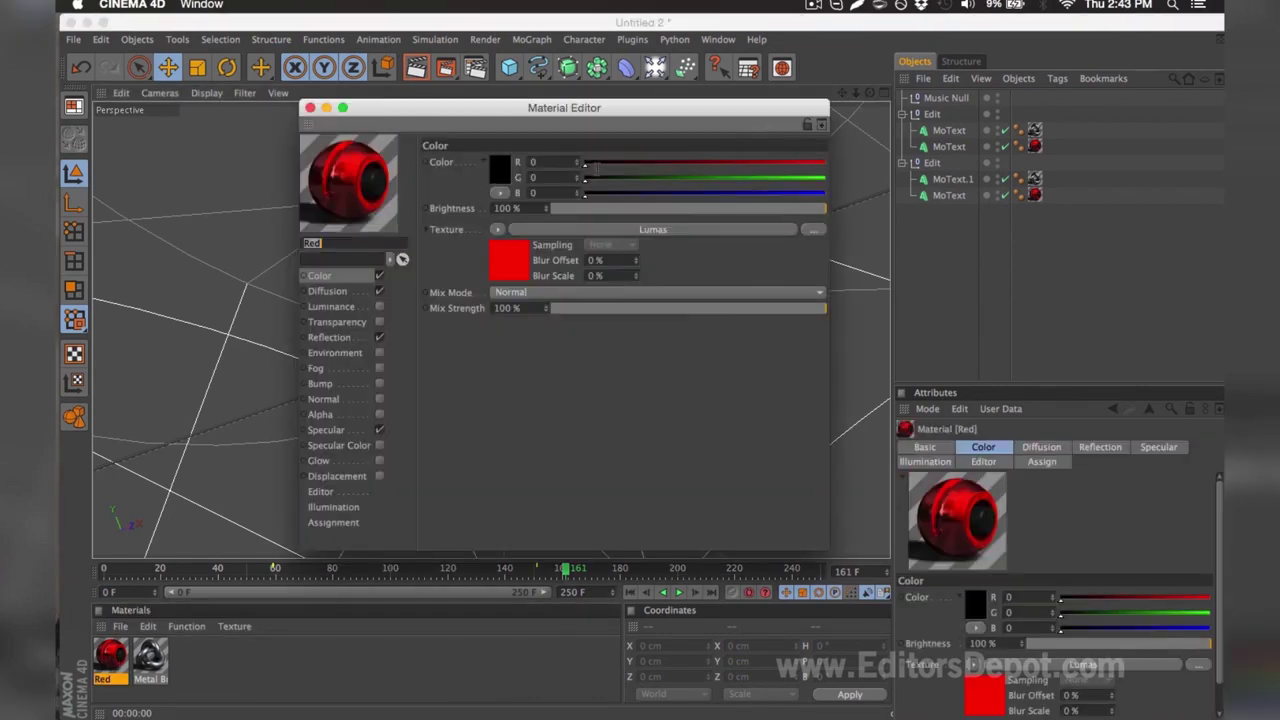
drag(700, 162, 783, 196)
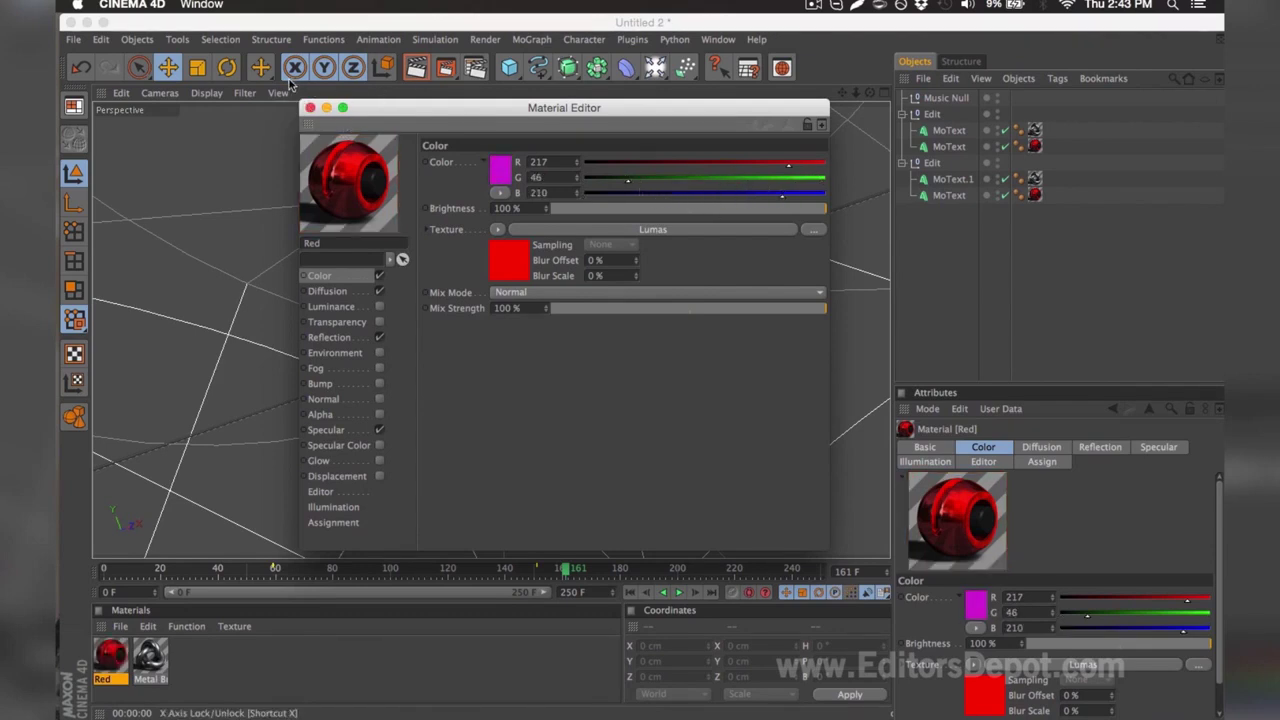
click(310, 107)
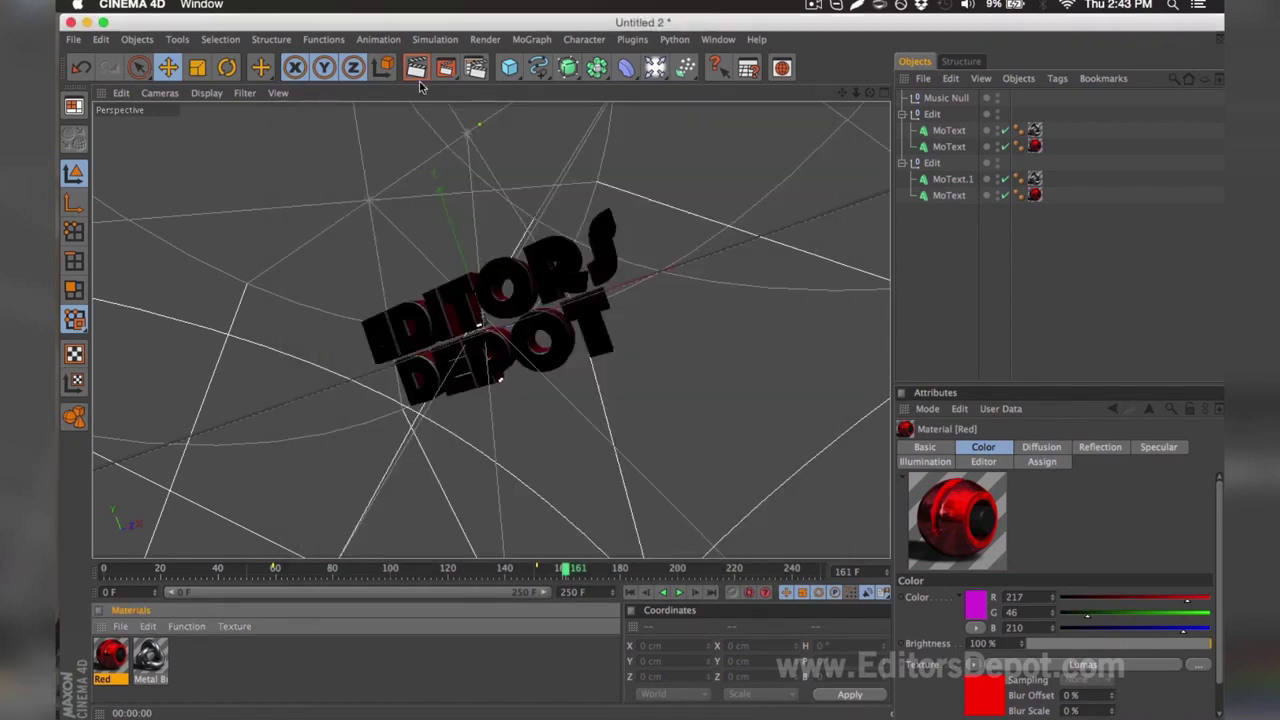
In Render Settings, keep the frame range at All Frames for the 251-frame render
click(475, 70)
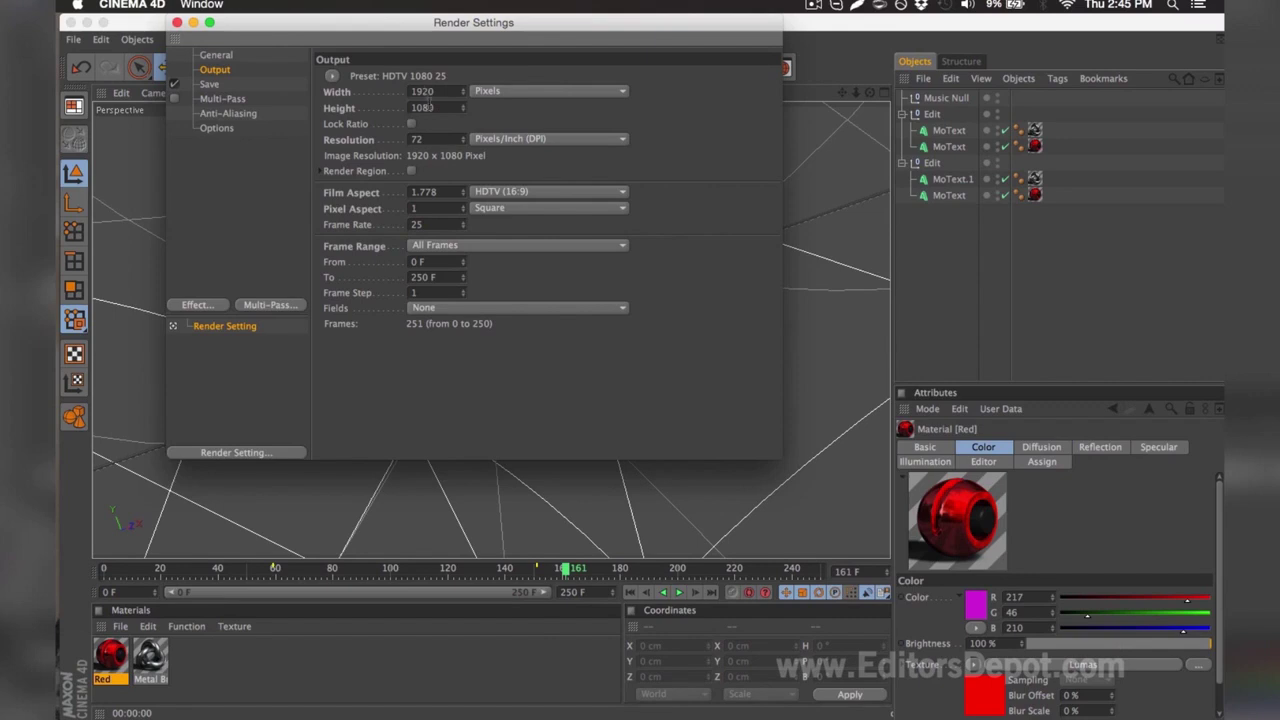
click(429, 250)
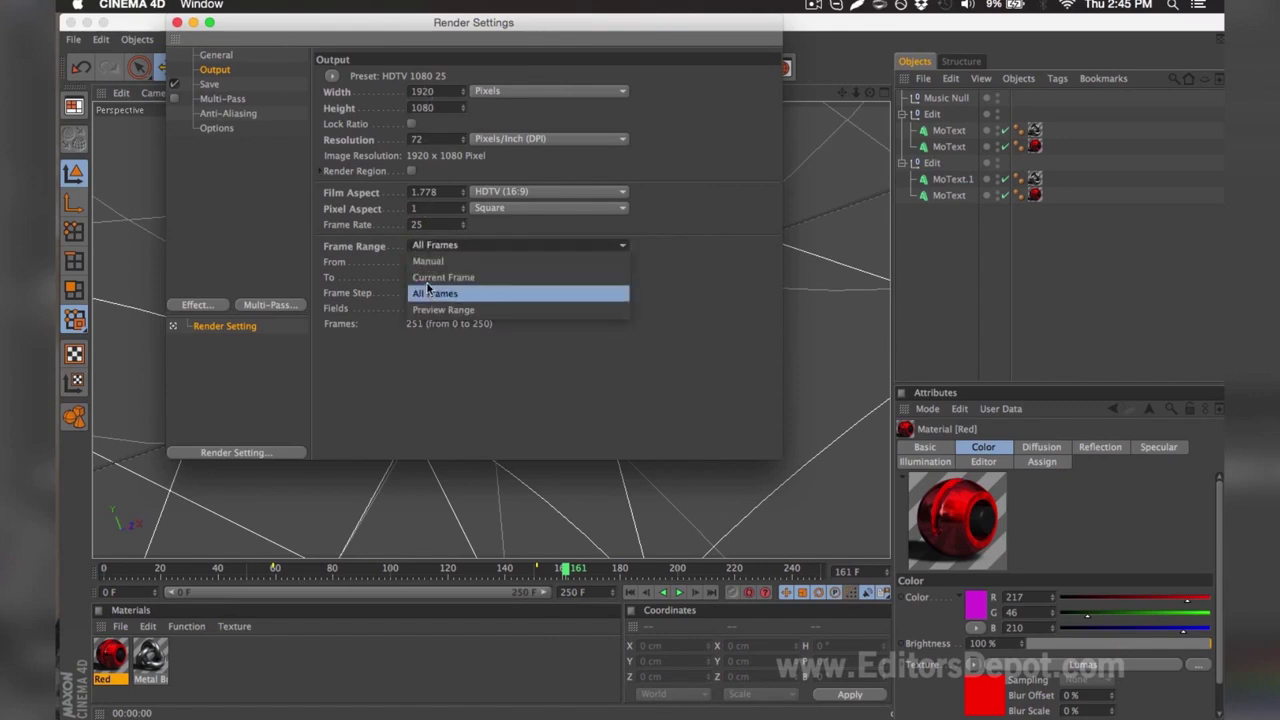
click(429, 294)
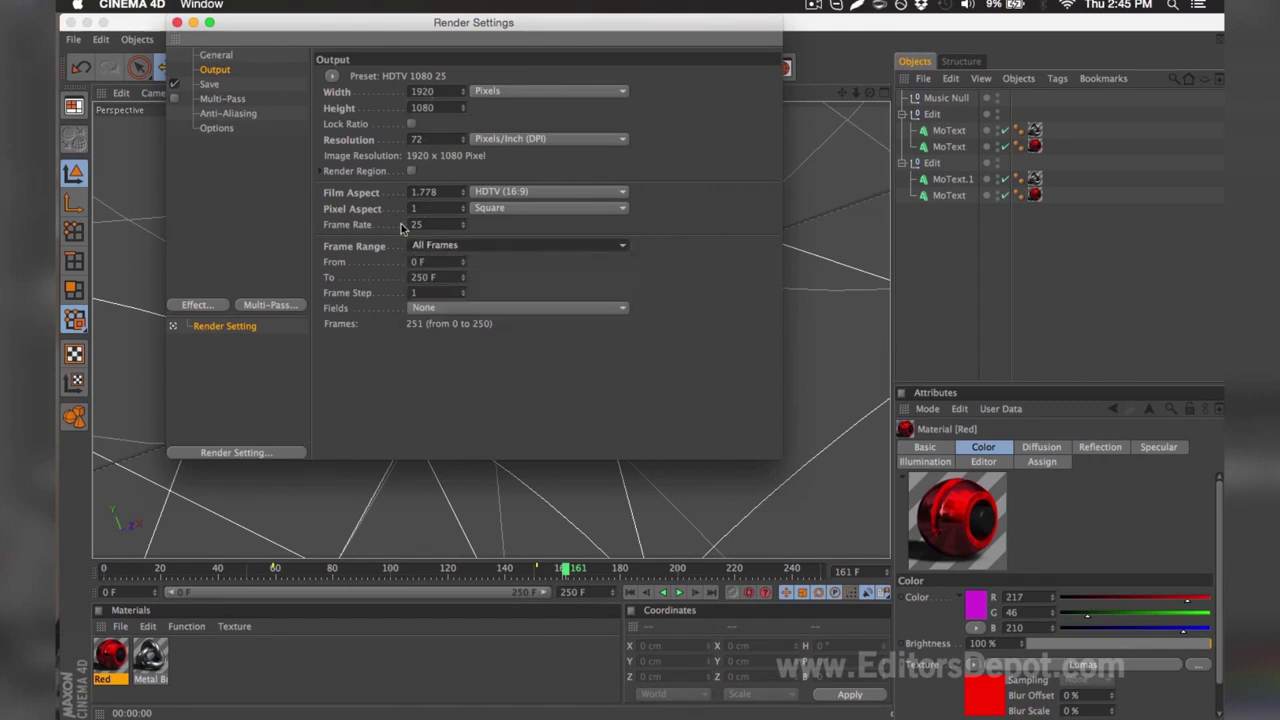
Save the output as PNG named render in the Desktop's TEMPLATE RENDER folder
click(254, 84)
click(442, 124)
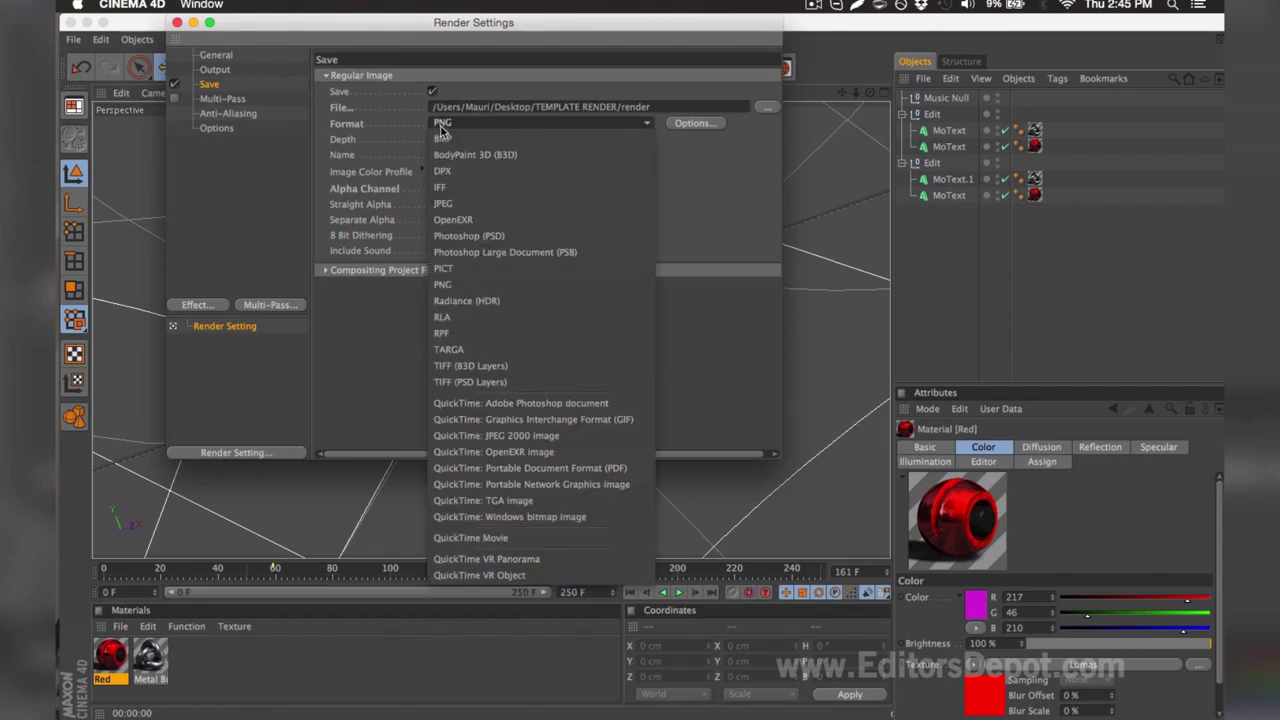
click(441, 130)
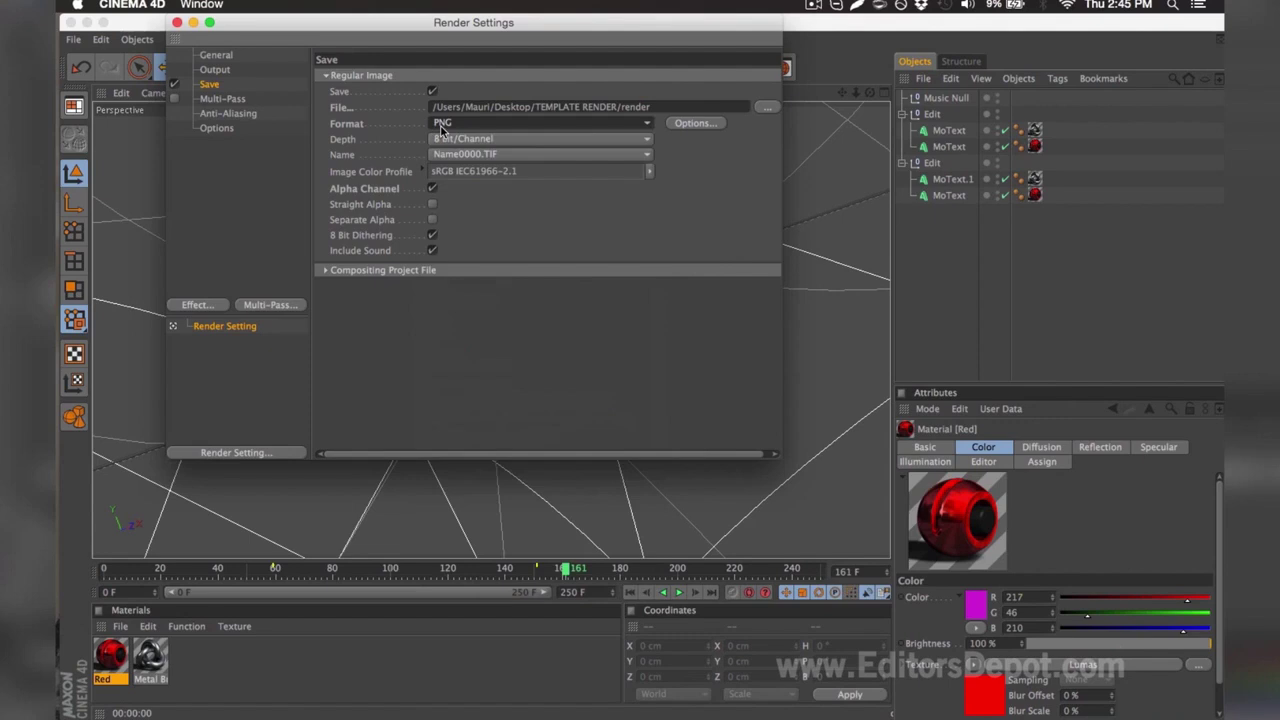
click(766, 107)
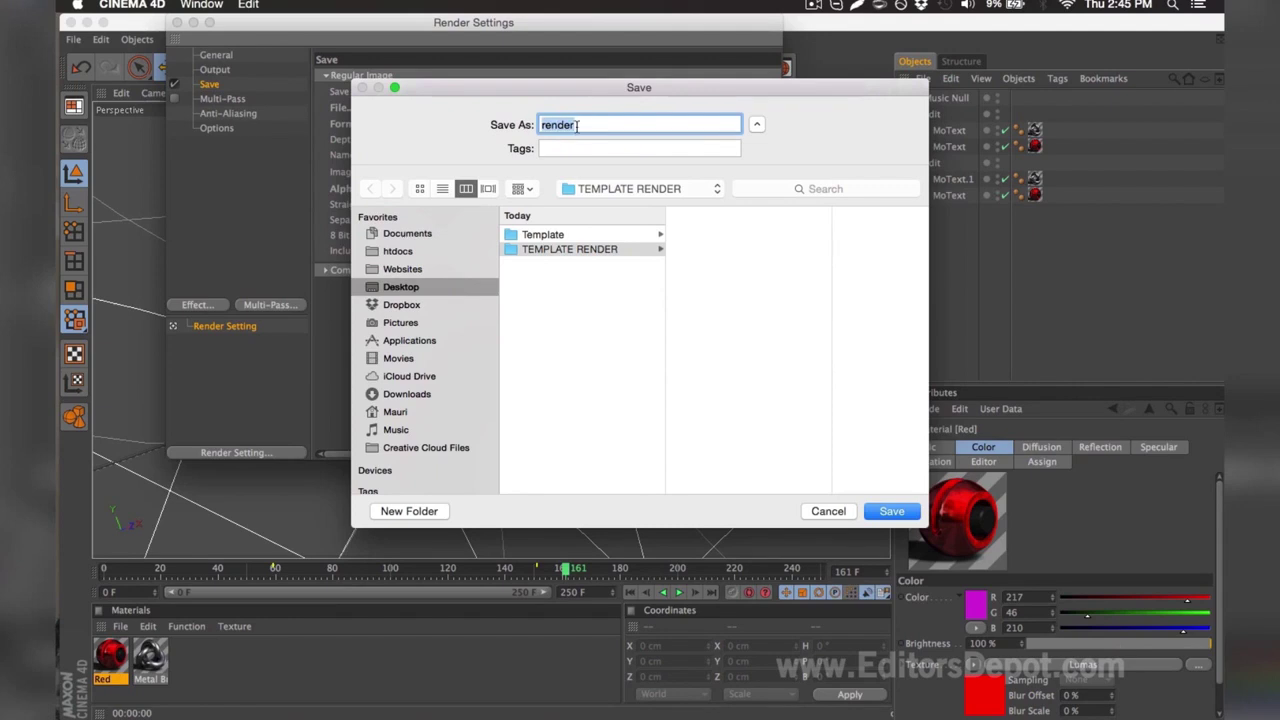
key(Return)
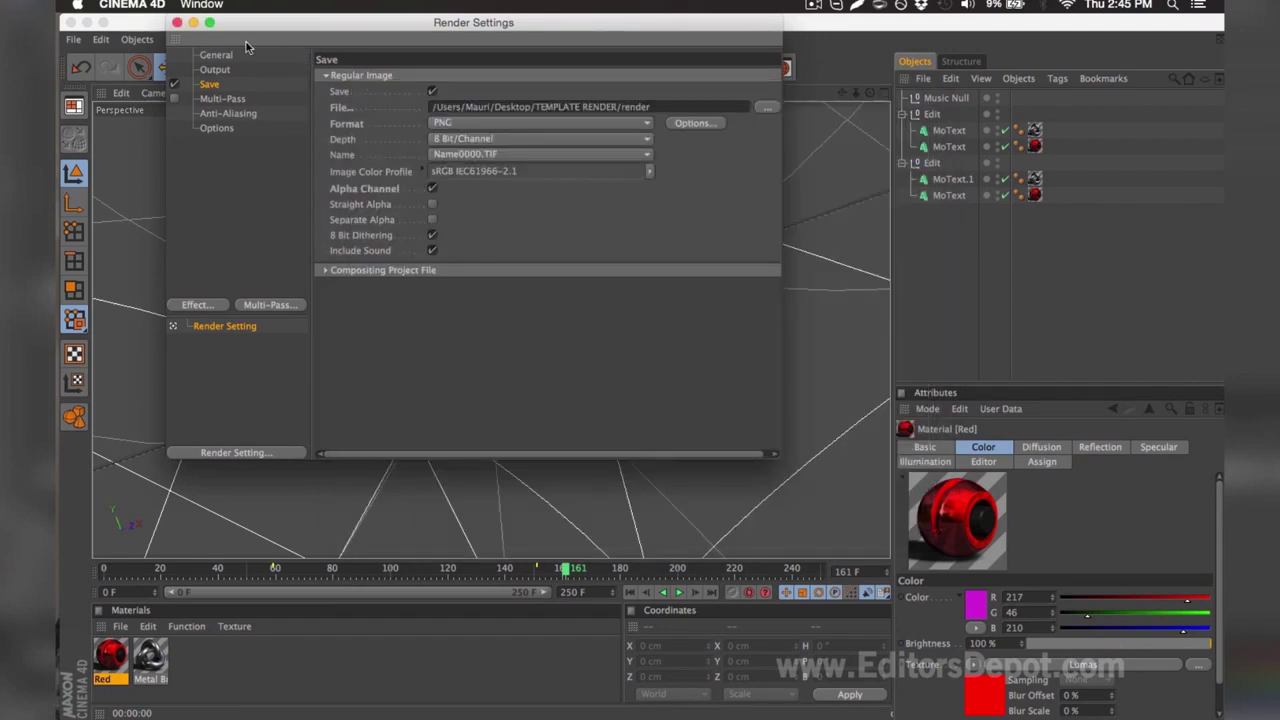
click(177, 23)
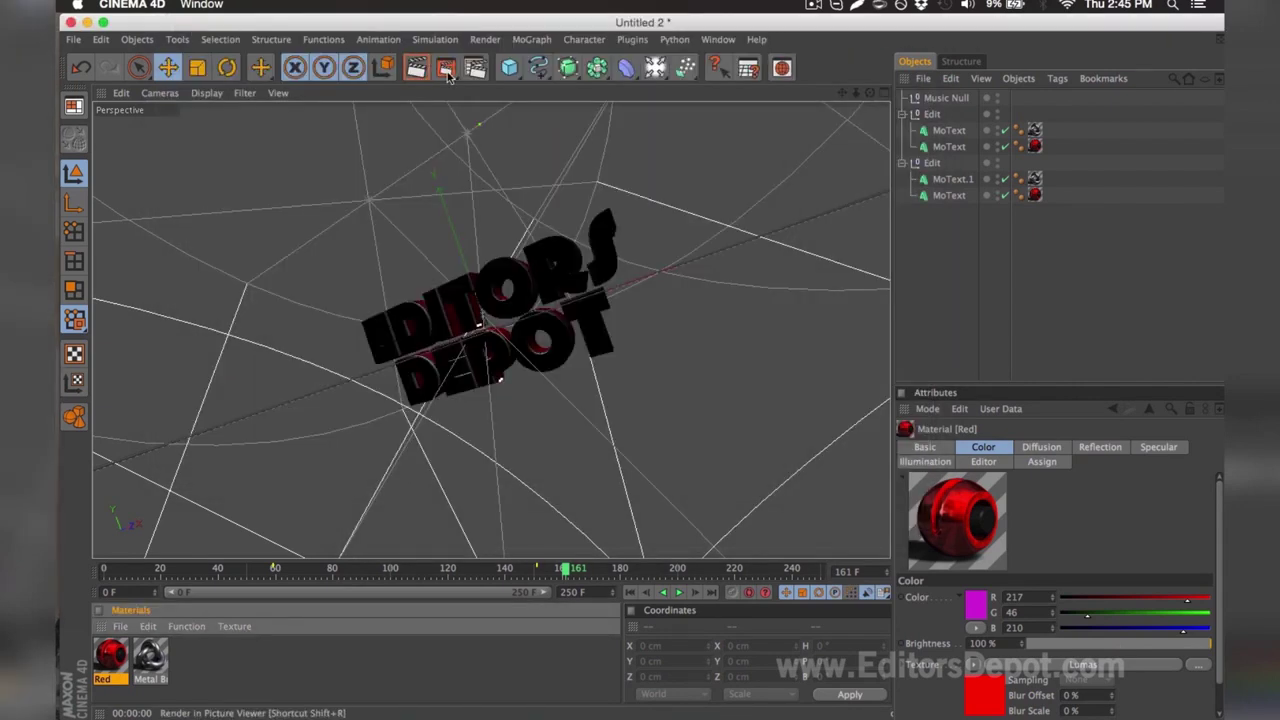
Start rendering to the Picture Viewer and open Template V8.0.aep in After Effects, accepting conversion
click(446, 68)
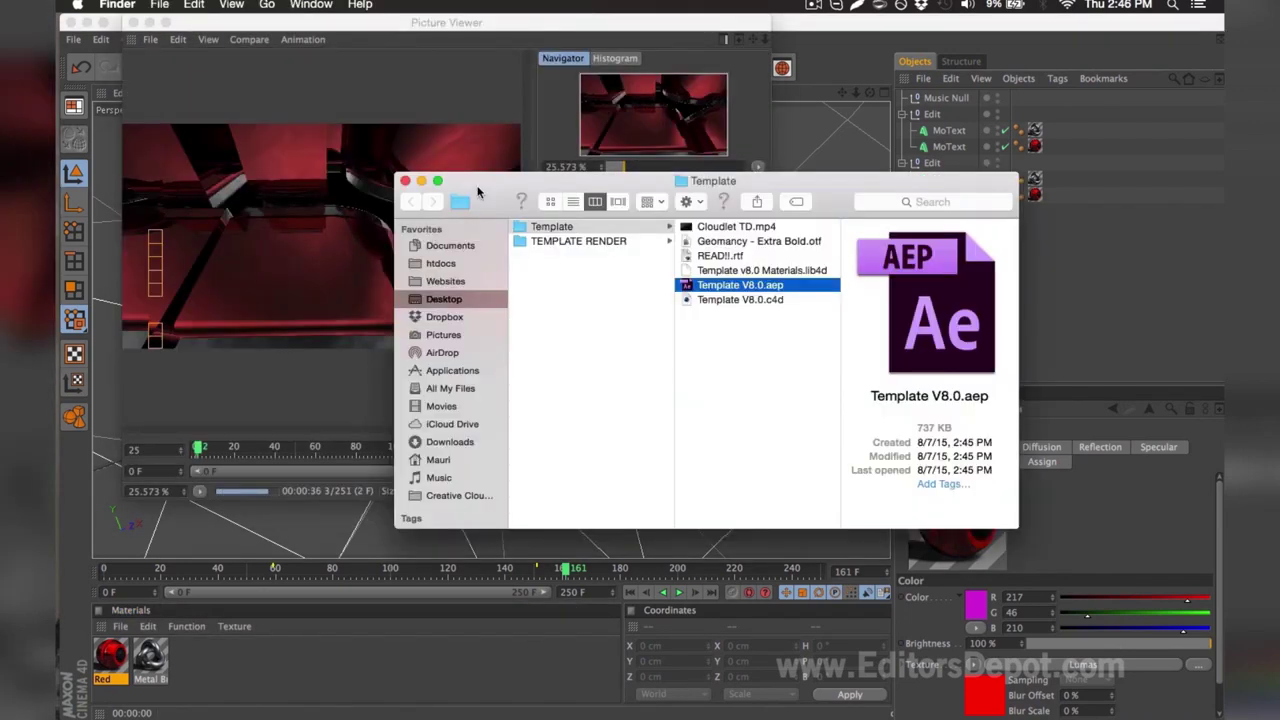
double_click(733, 286)
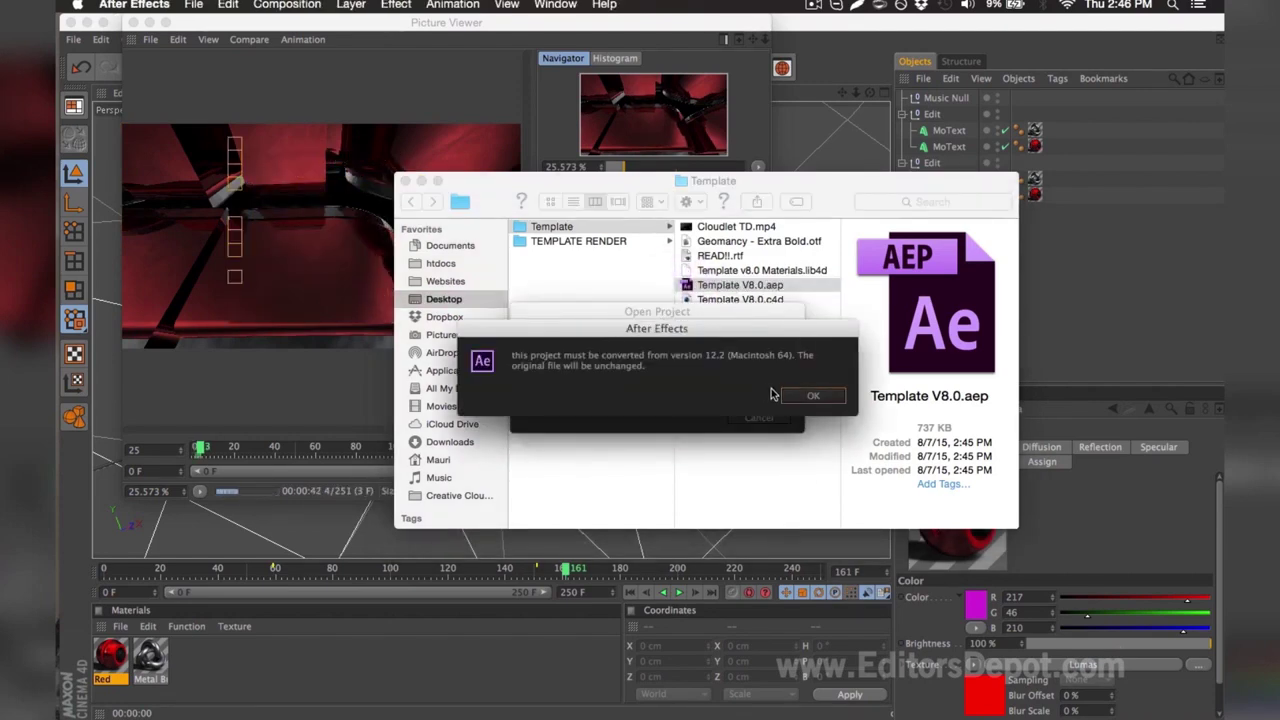
click(808, 396)
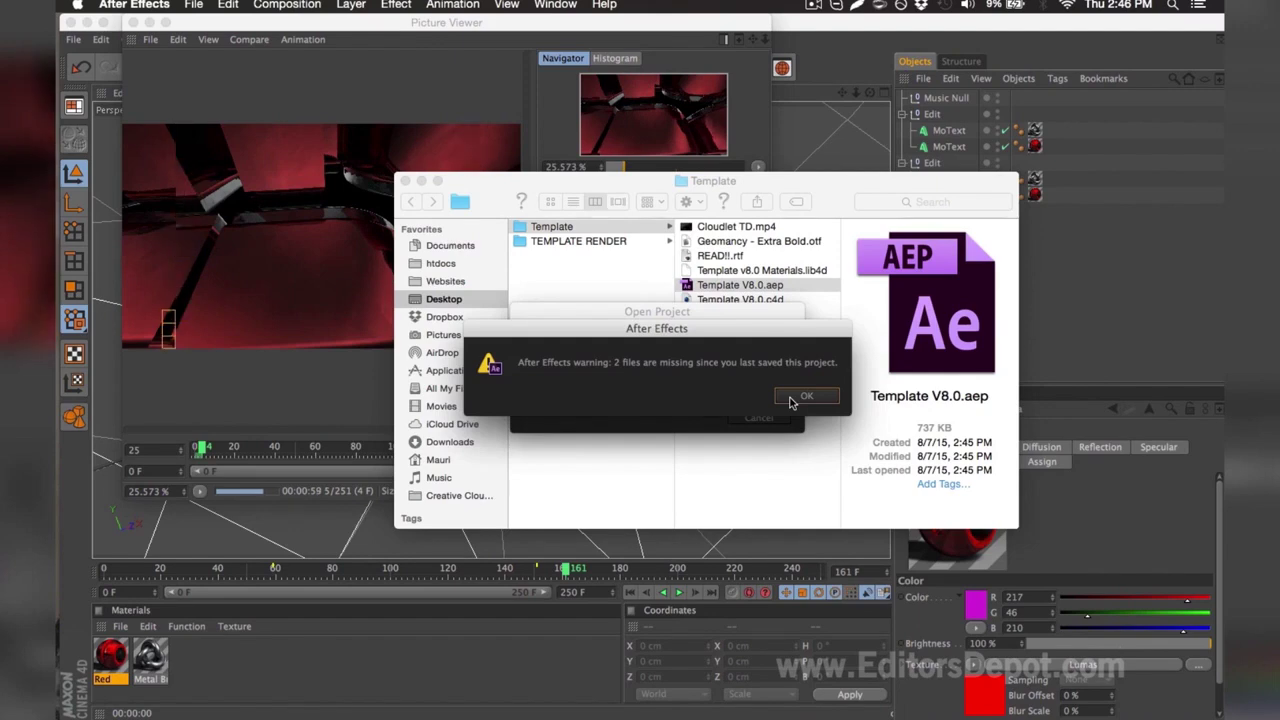
Dismiss the missing-files warning and look in Desktop > Template for the missing Dudeman mp3
click(790, 398)
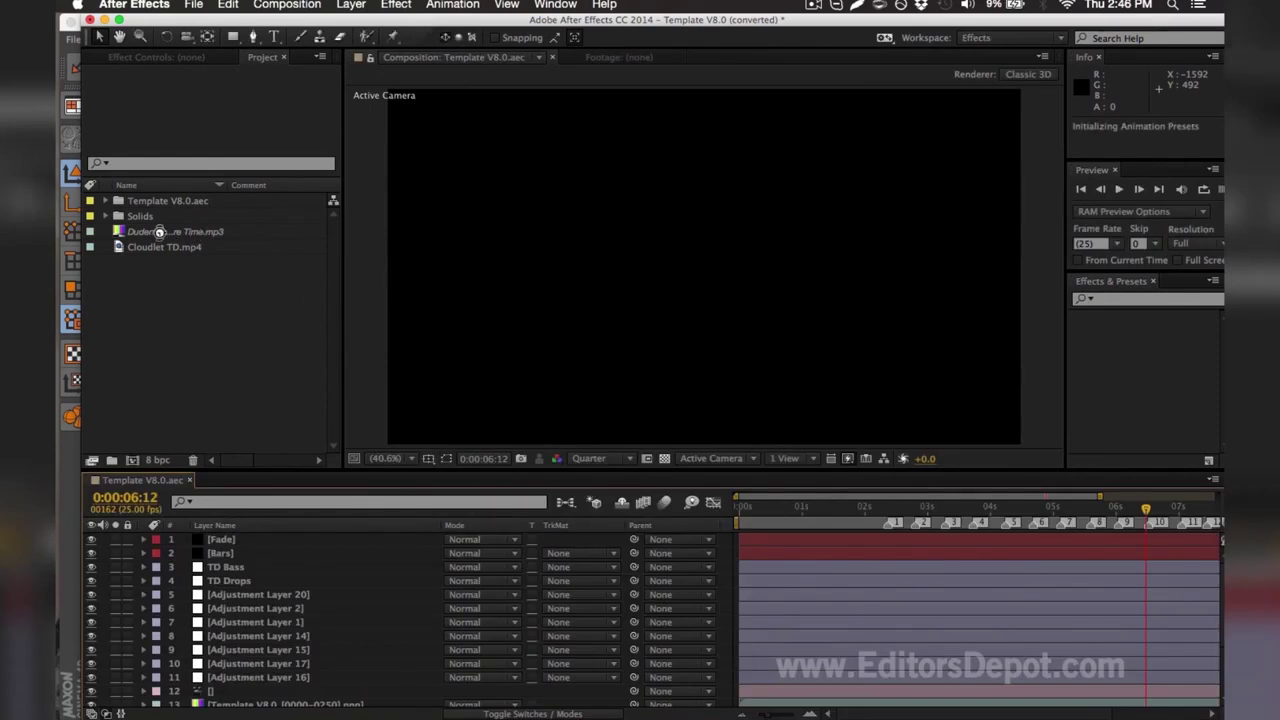
click(152, 232)
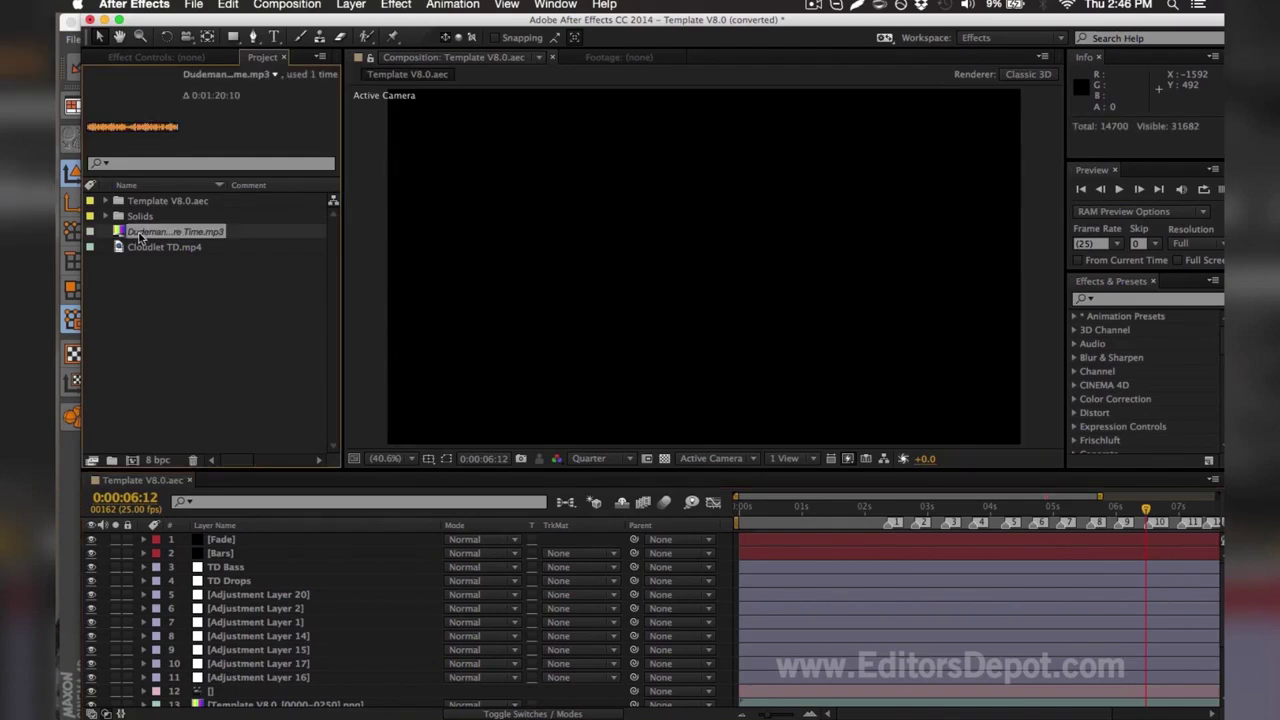
key(super+h)
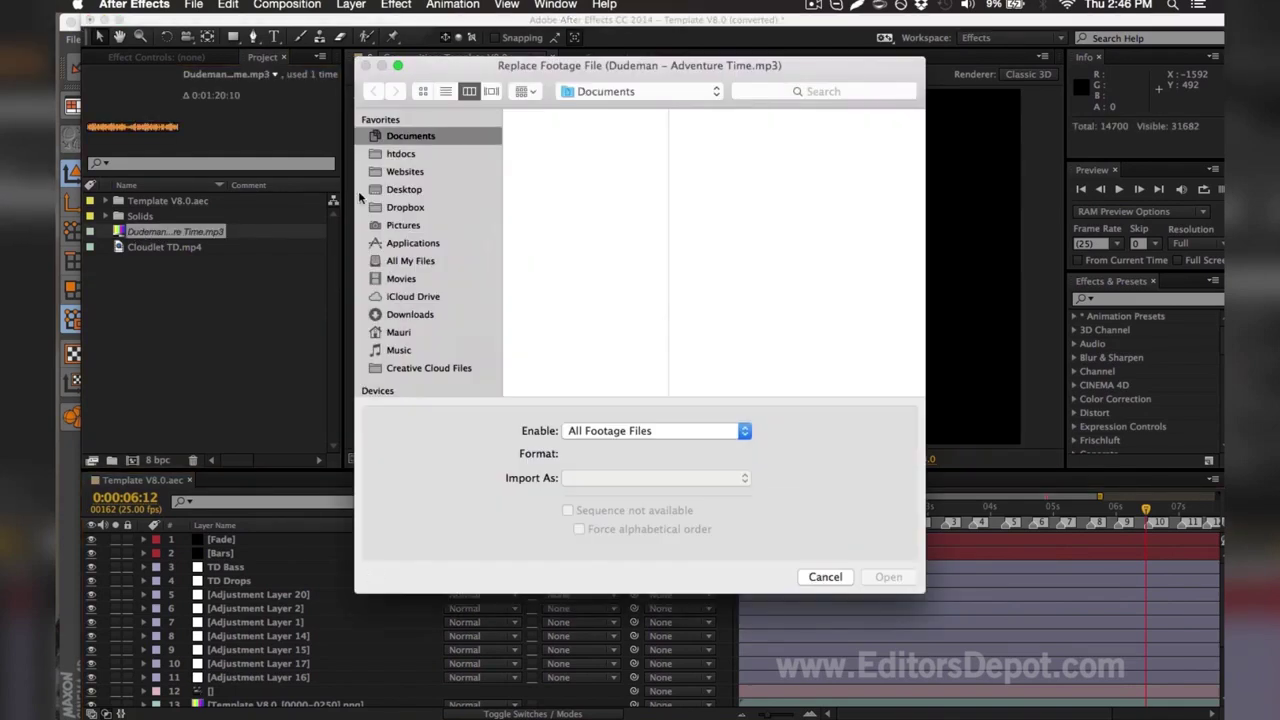
click(368, 193)
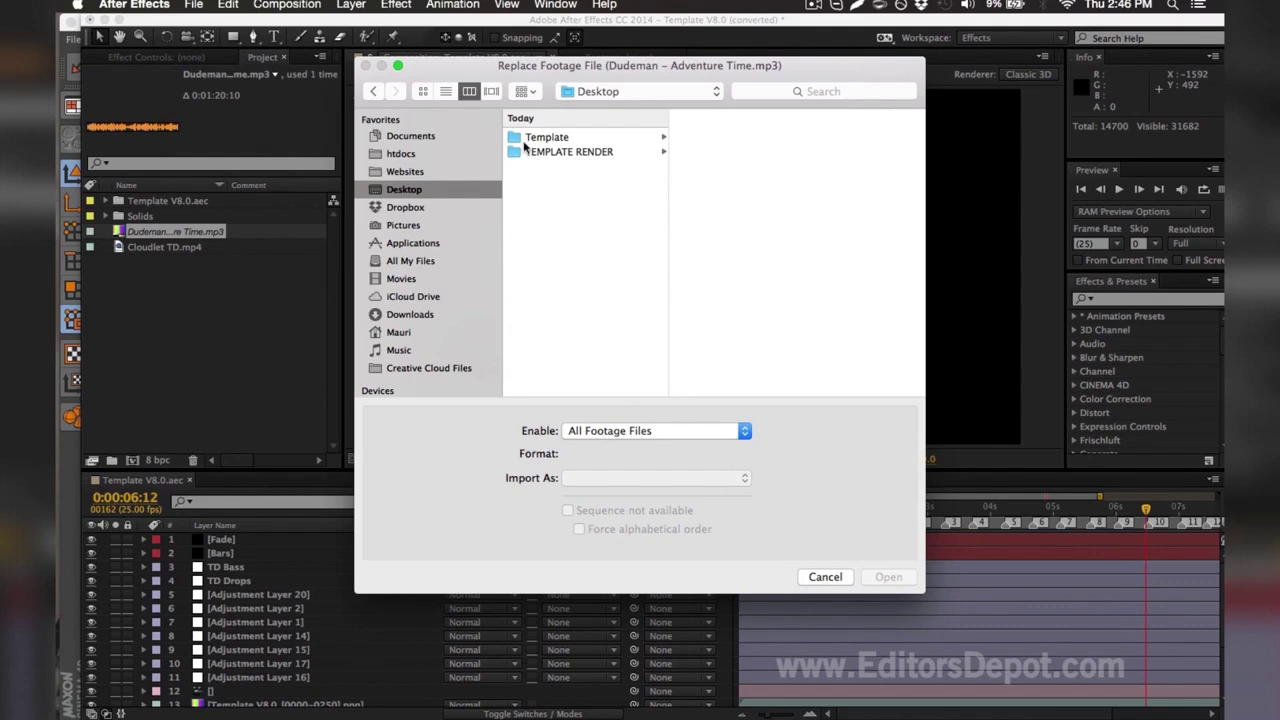
click(522, 139)
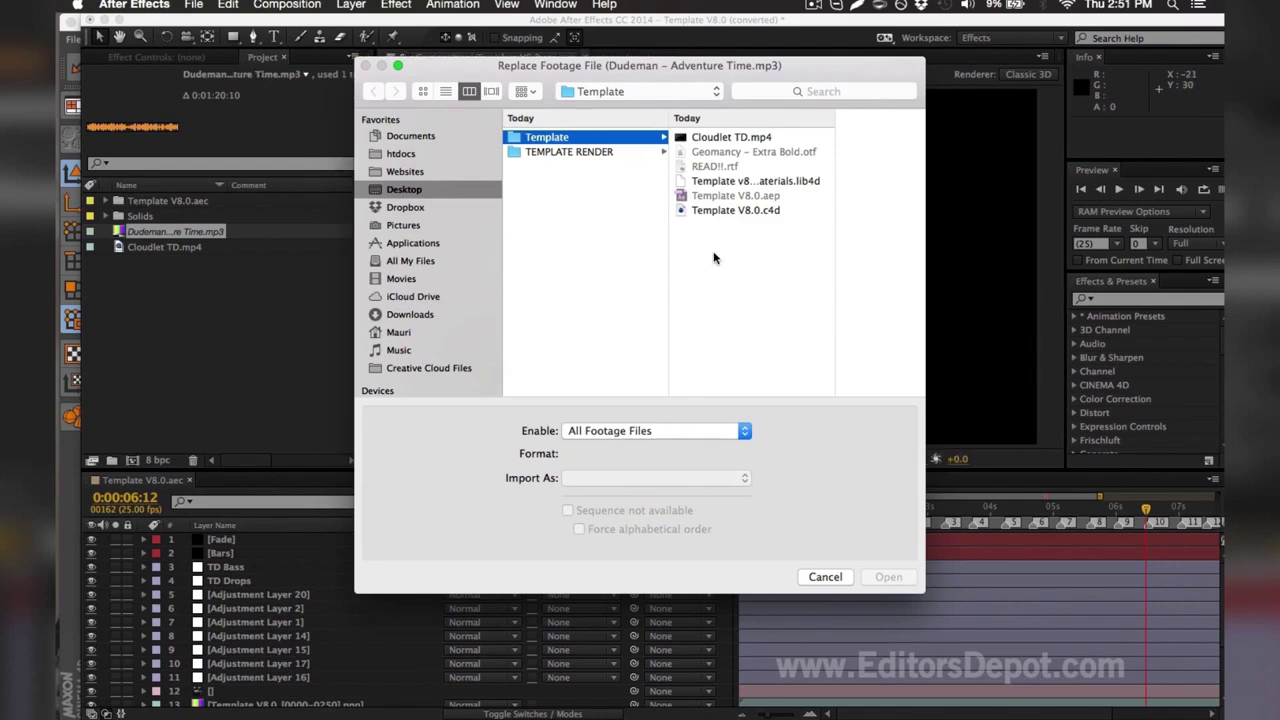
key(Escape)
Relink the Dudeman – Adventure Time.mp3 item and confirm its 44.100 kHz stereo audio details
right_click(226, 236)
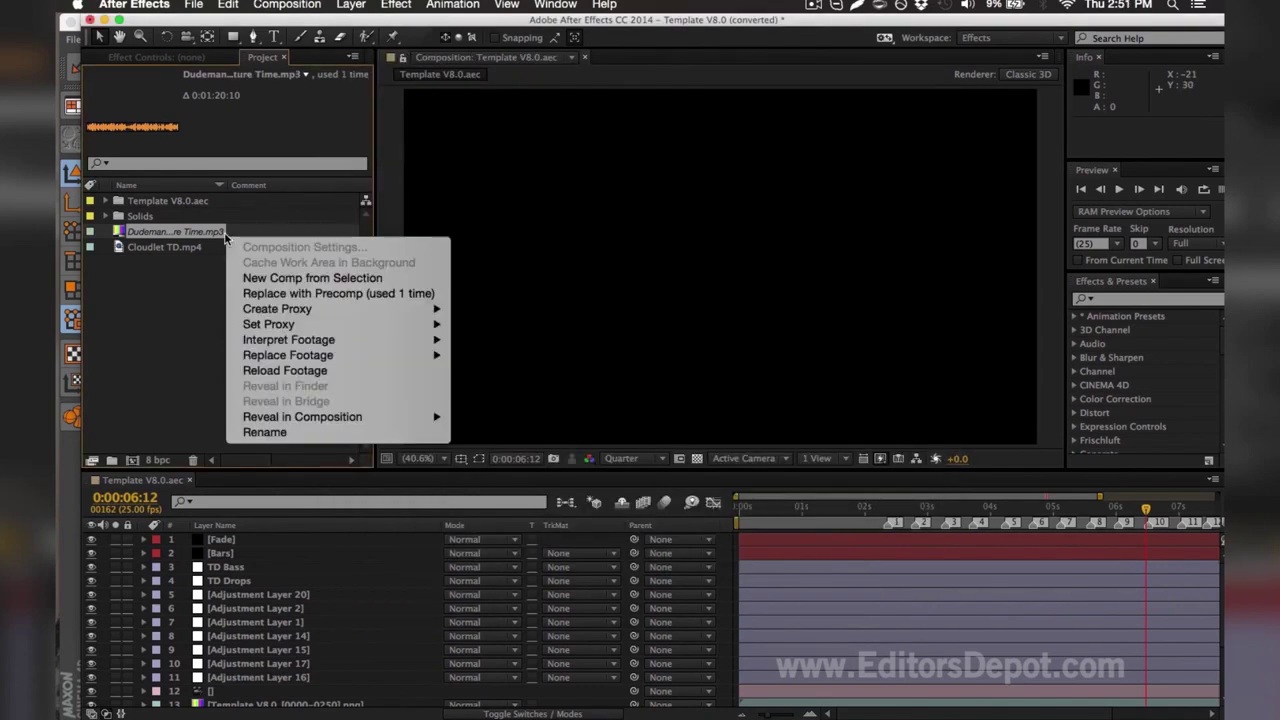
click(276, 432)
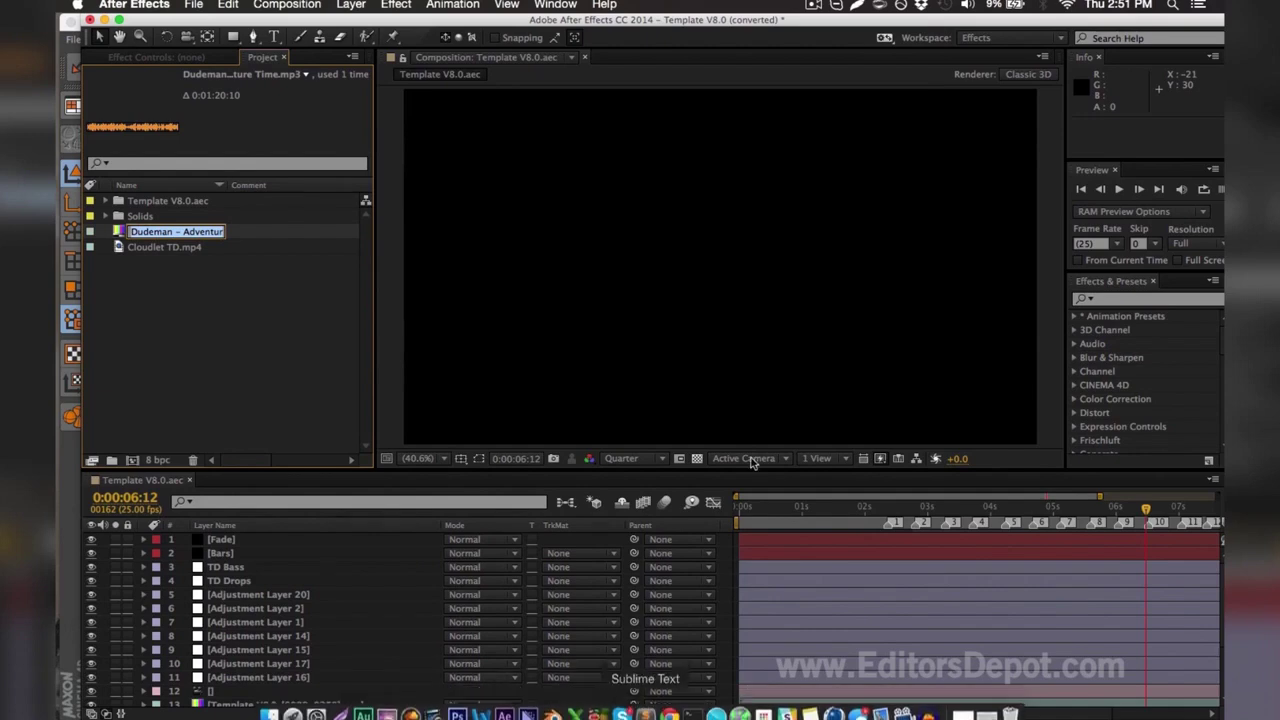
key(Return)
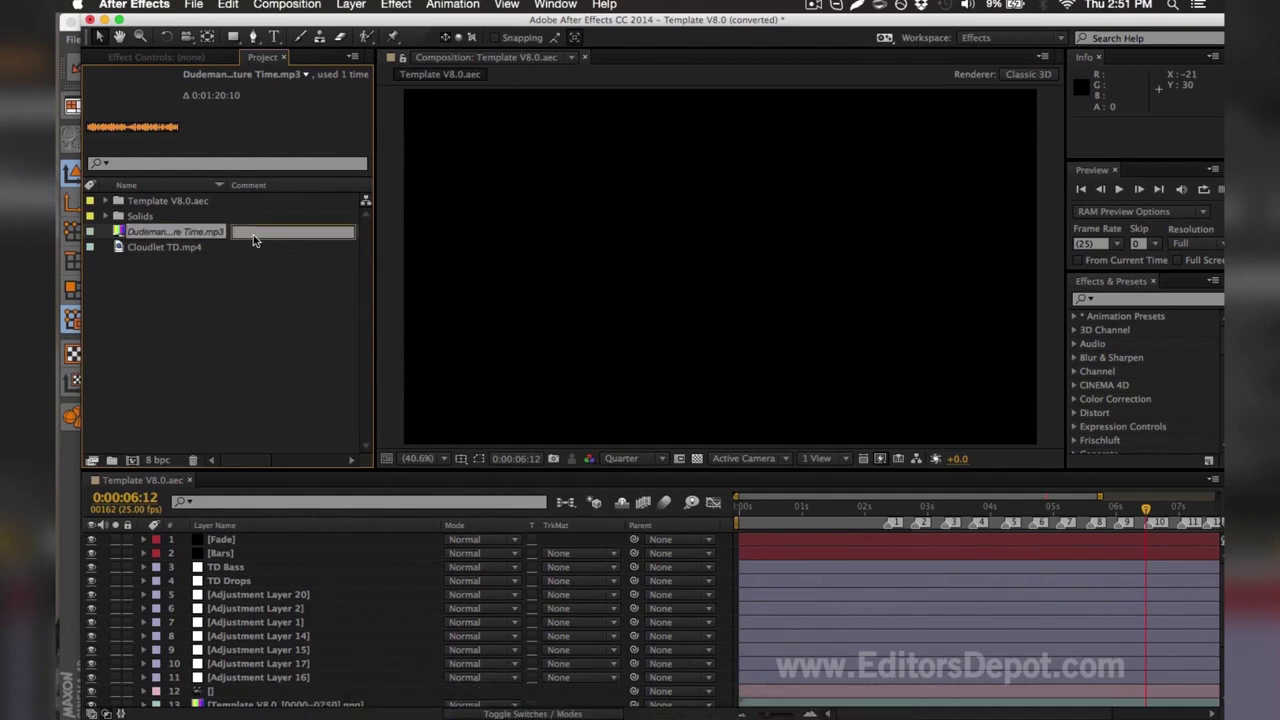
click(257, 292)
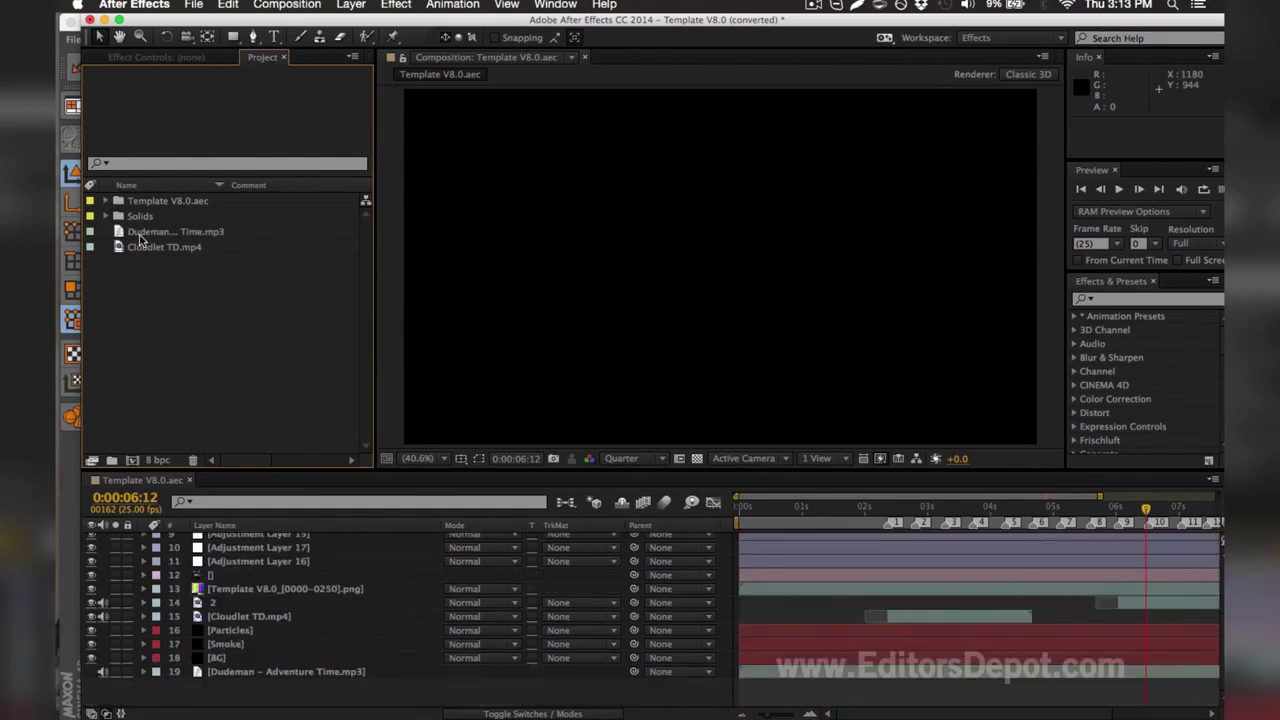
click(141, 237)
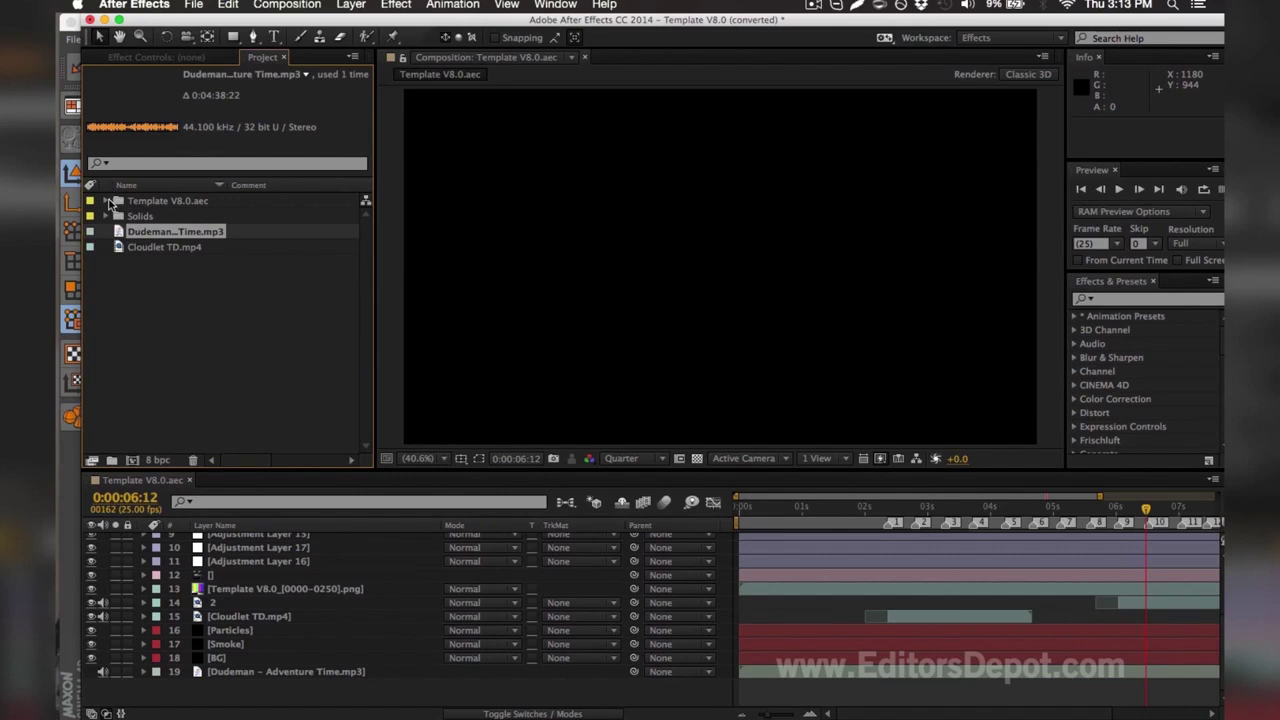
click(107, 201)
Replace the placeholder footage with the render0000–render0250.png sequence from TEMPLATE RENDER
click(147, 232)
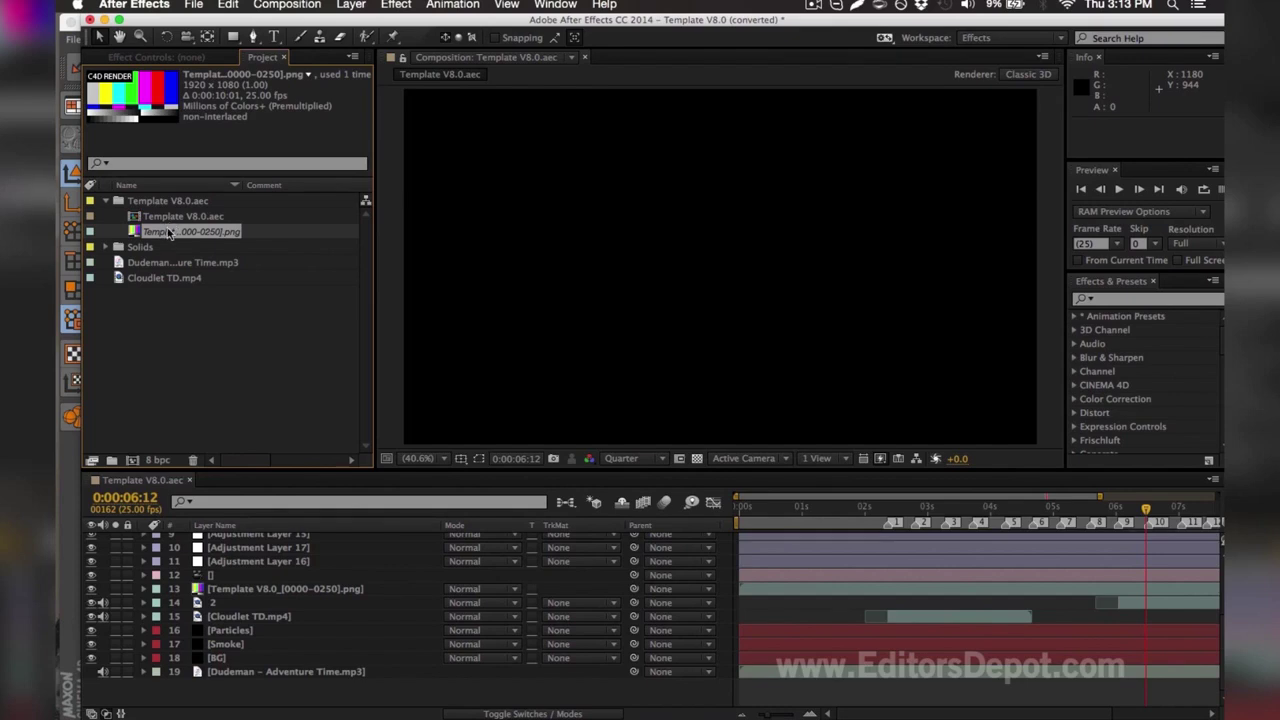
key(super+h)
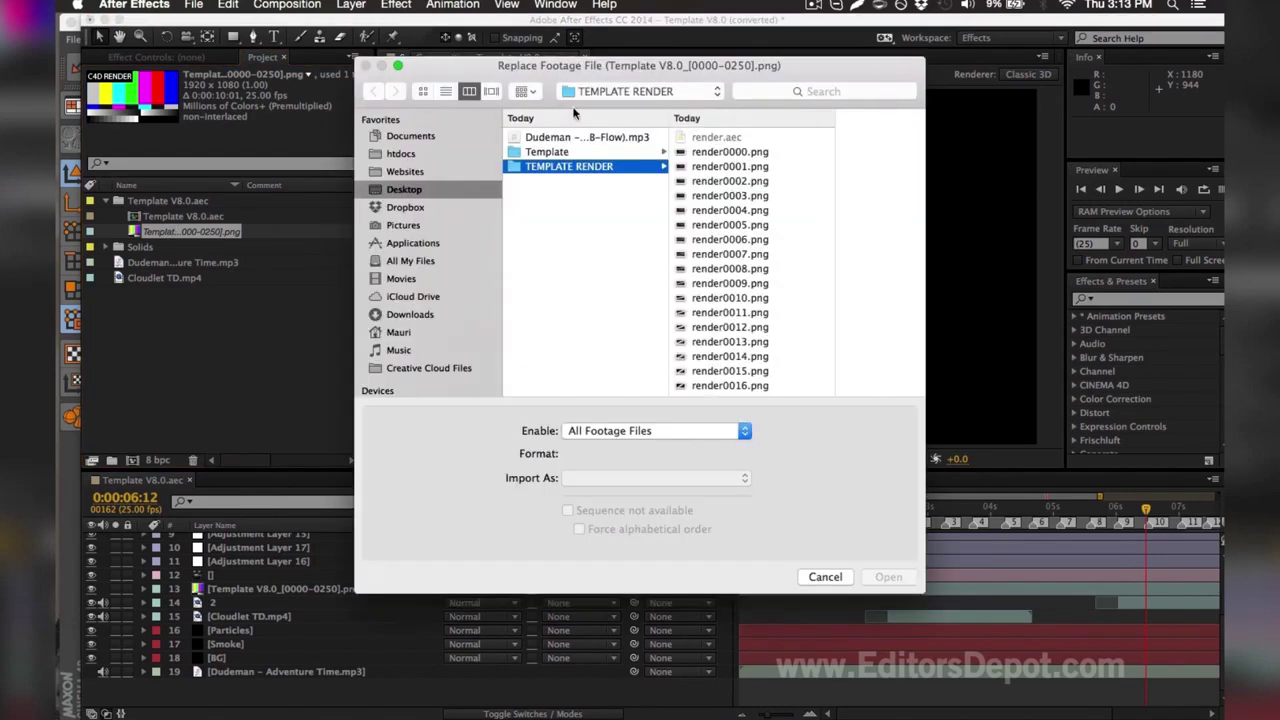
click(724, 152)
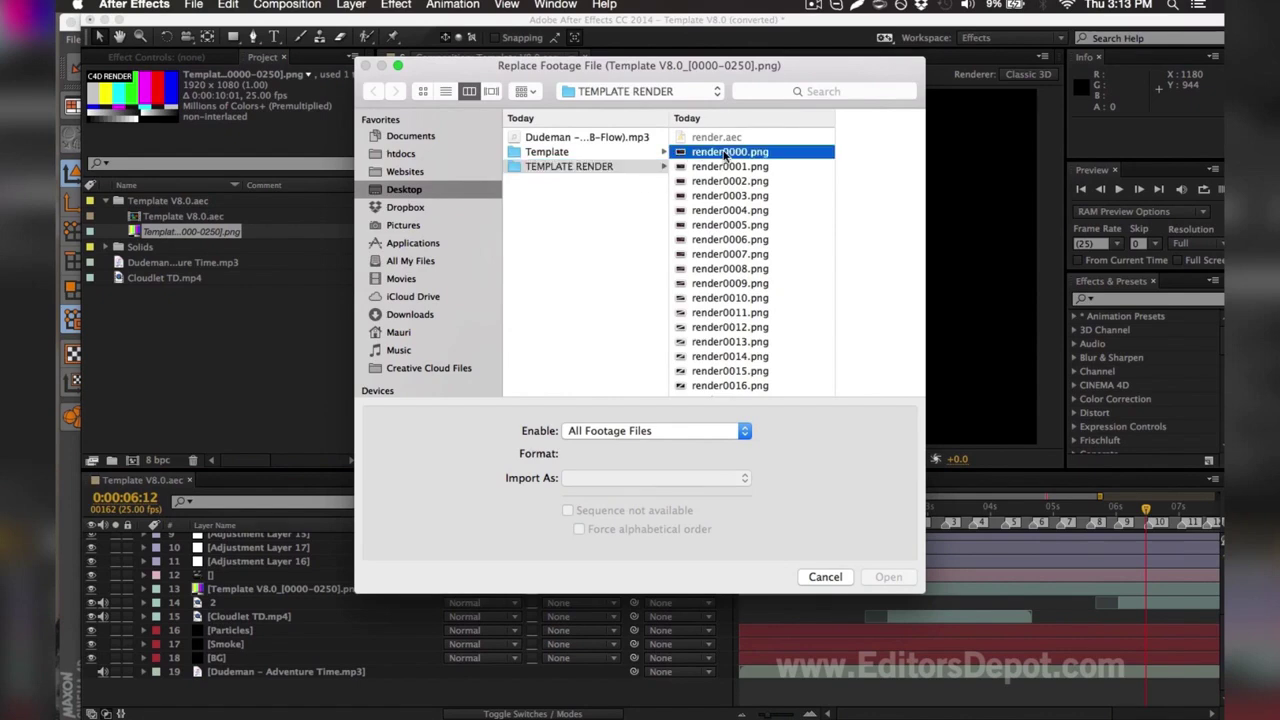
scroll(725, 165, down, 3)
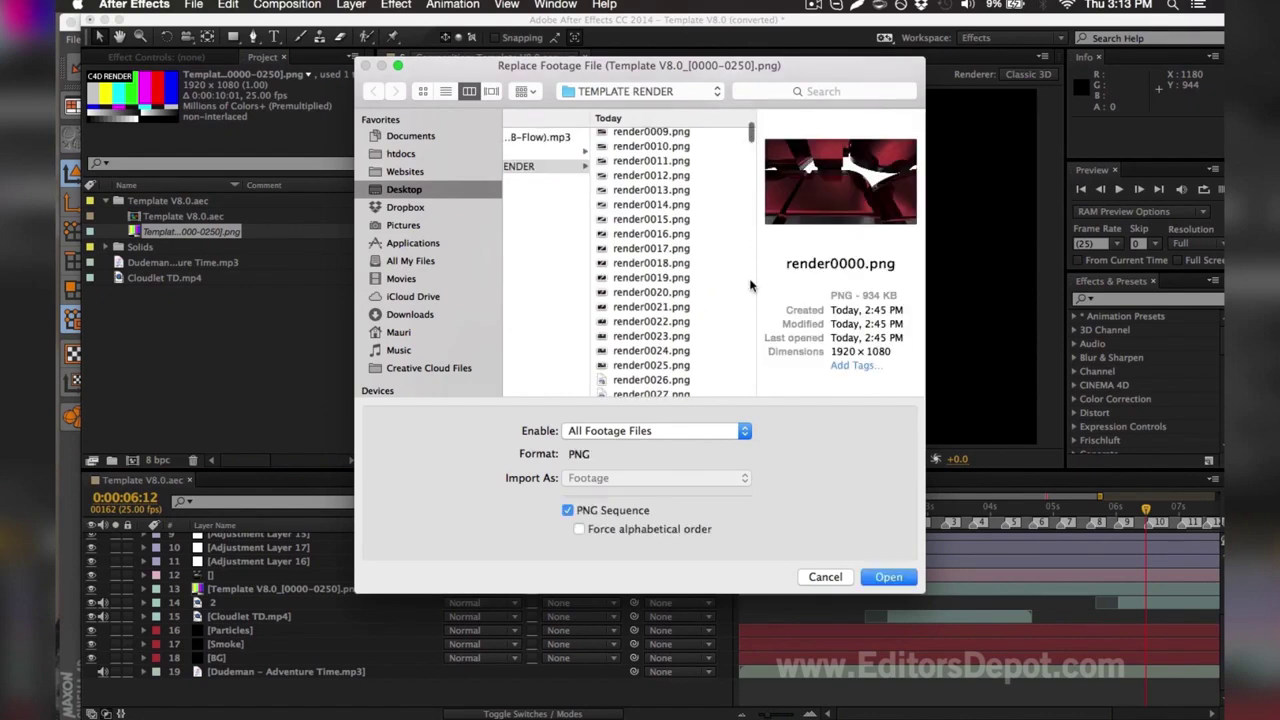
scroll(753, 312, down, 20)
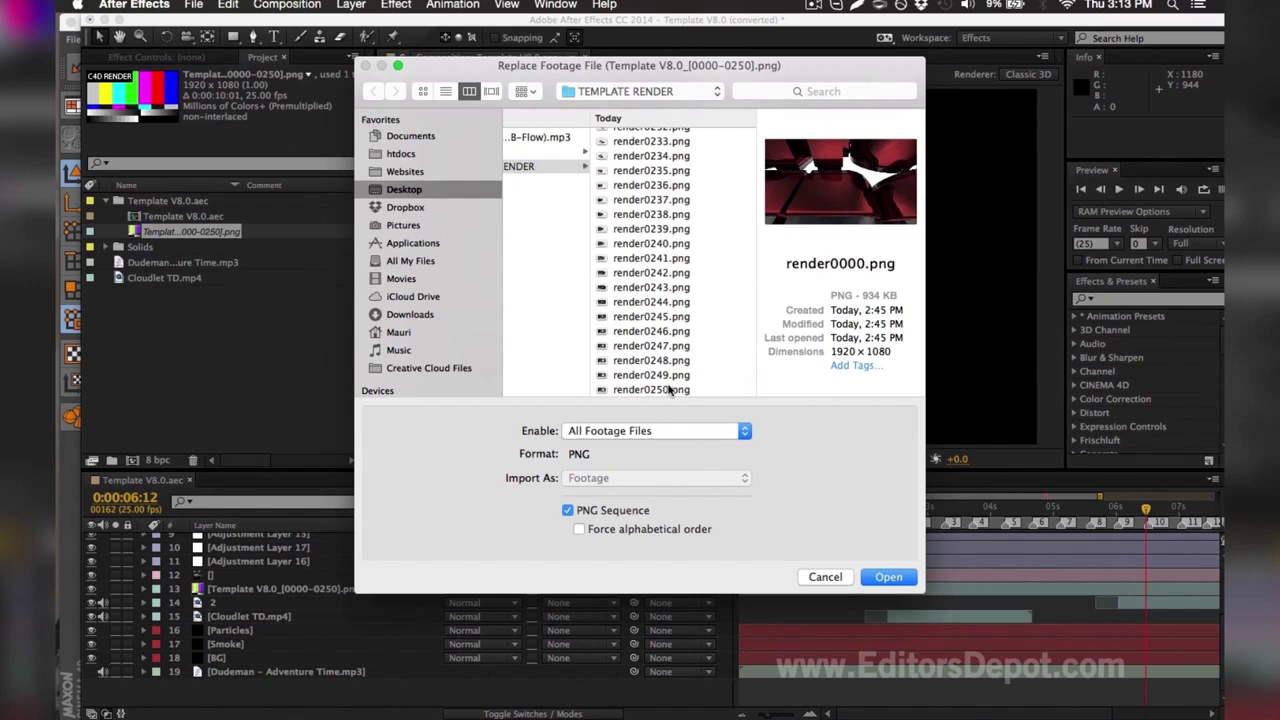
shift+click(670, 390)
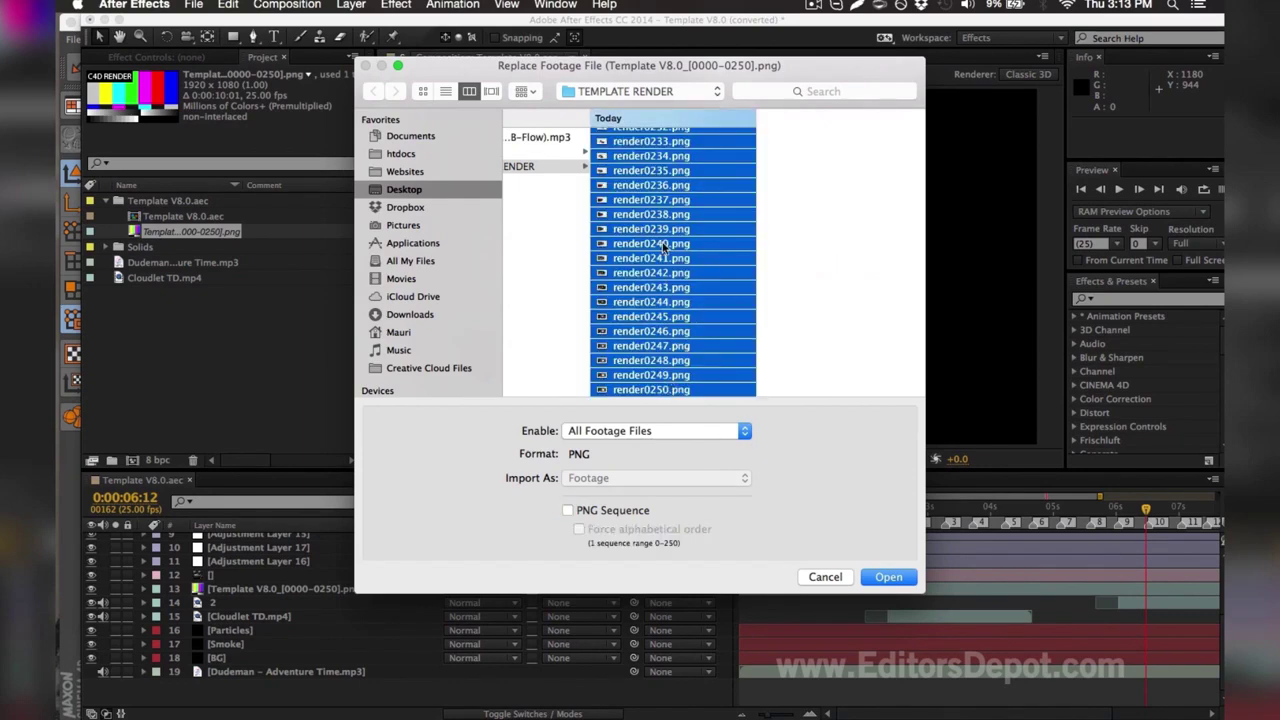
scroll(630, 376, up, 4)
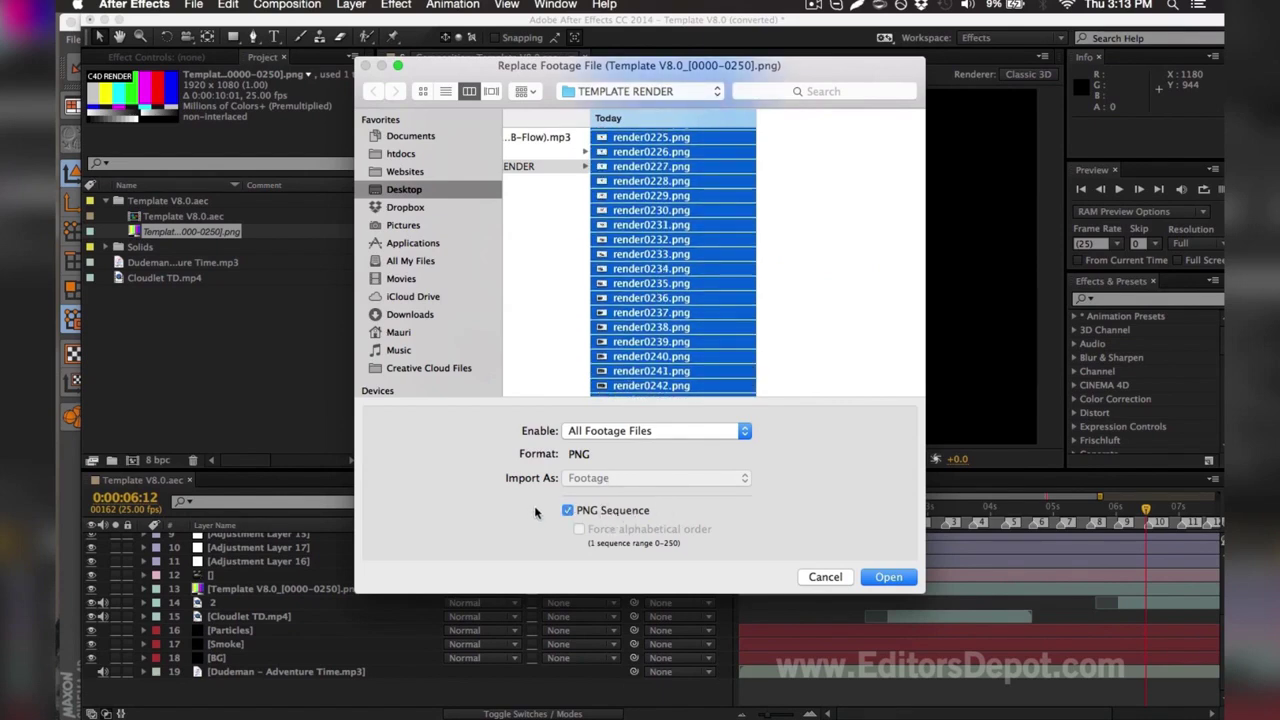
click(898, 578)
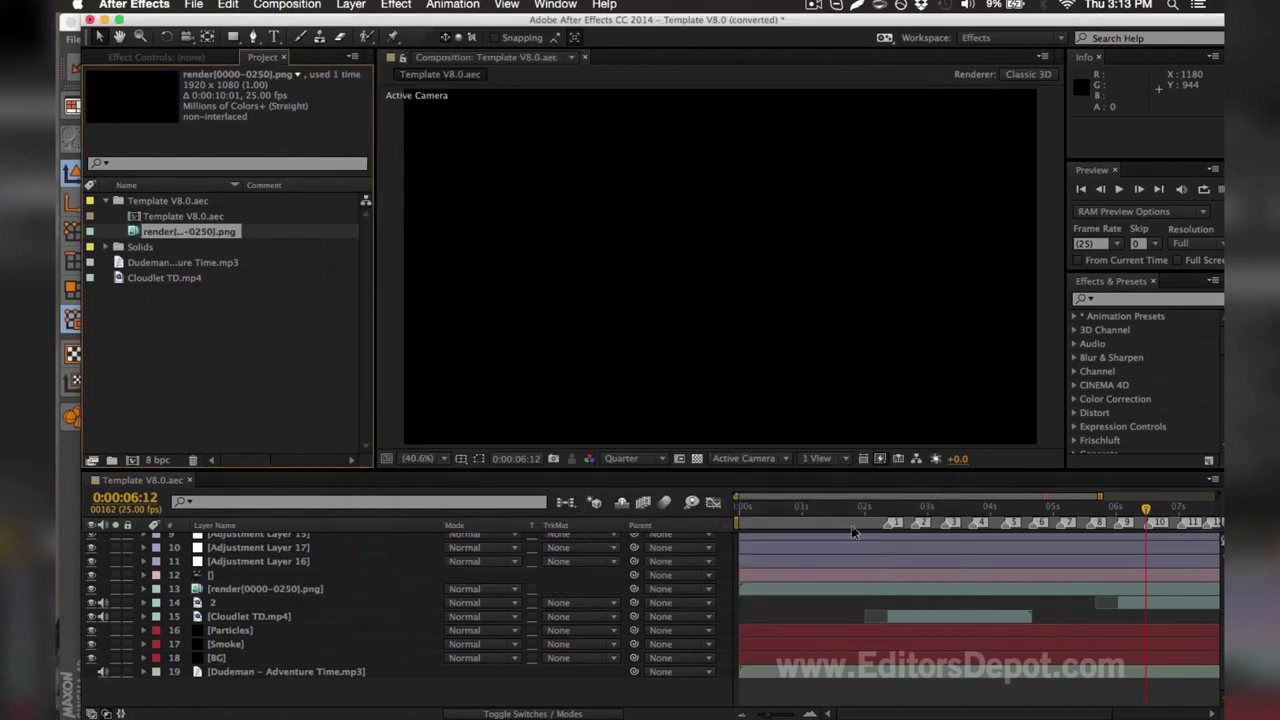
Scroll to the top of the layer stack and set the current time to 0:00:02:04
scroll(838, 617, up, 5)
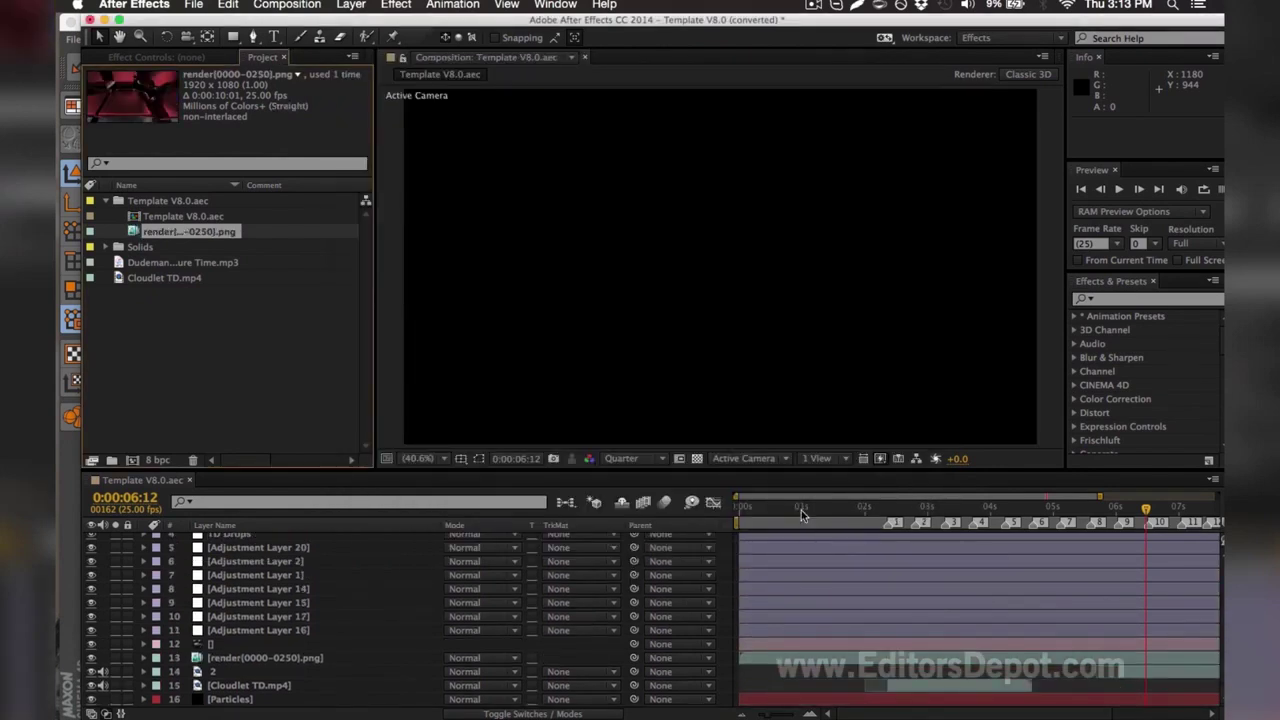
click(812, 508)
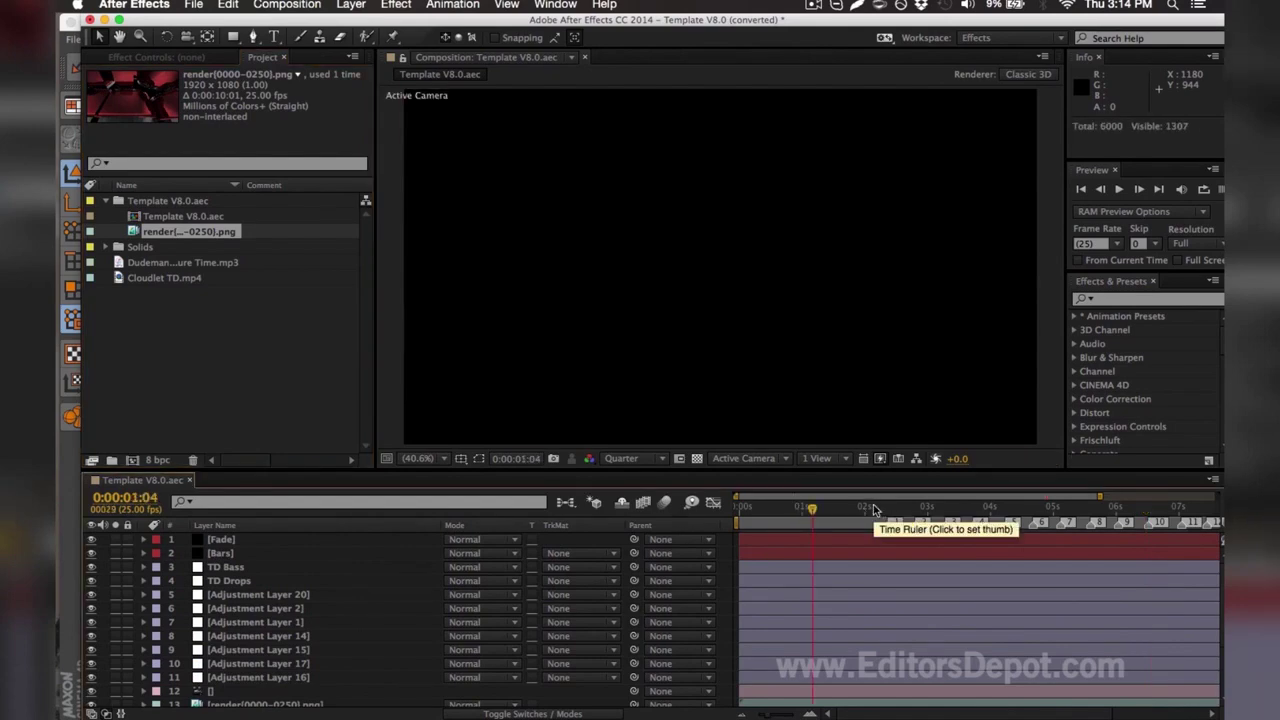
click(874, 509)
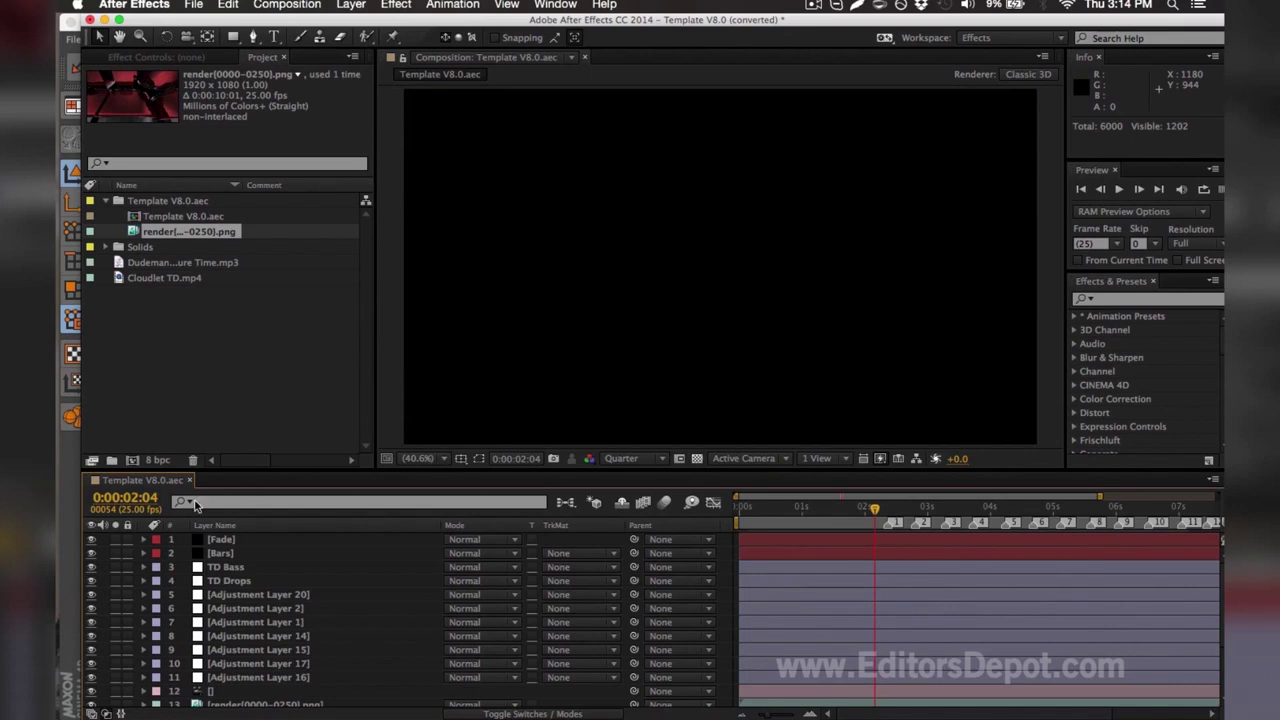
Select the TD Bass layer, then the block of adjustment layers 5 through 11
click(224, 567)
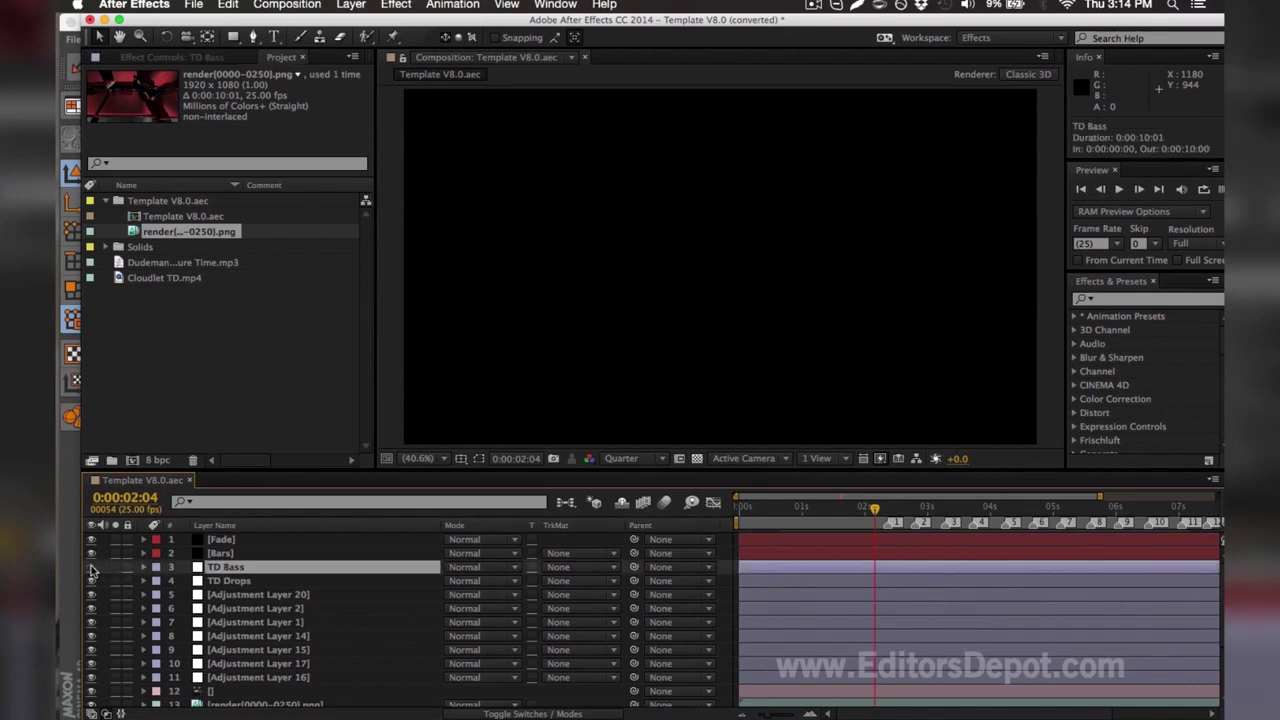
click(241, 679)
shift+click(196, 595)
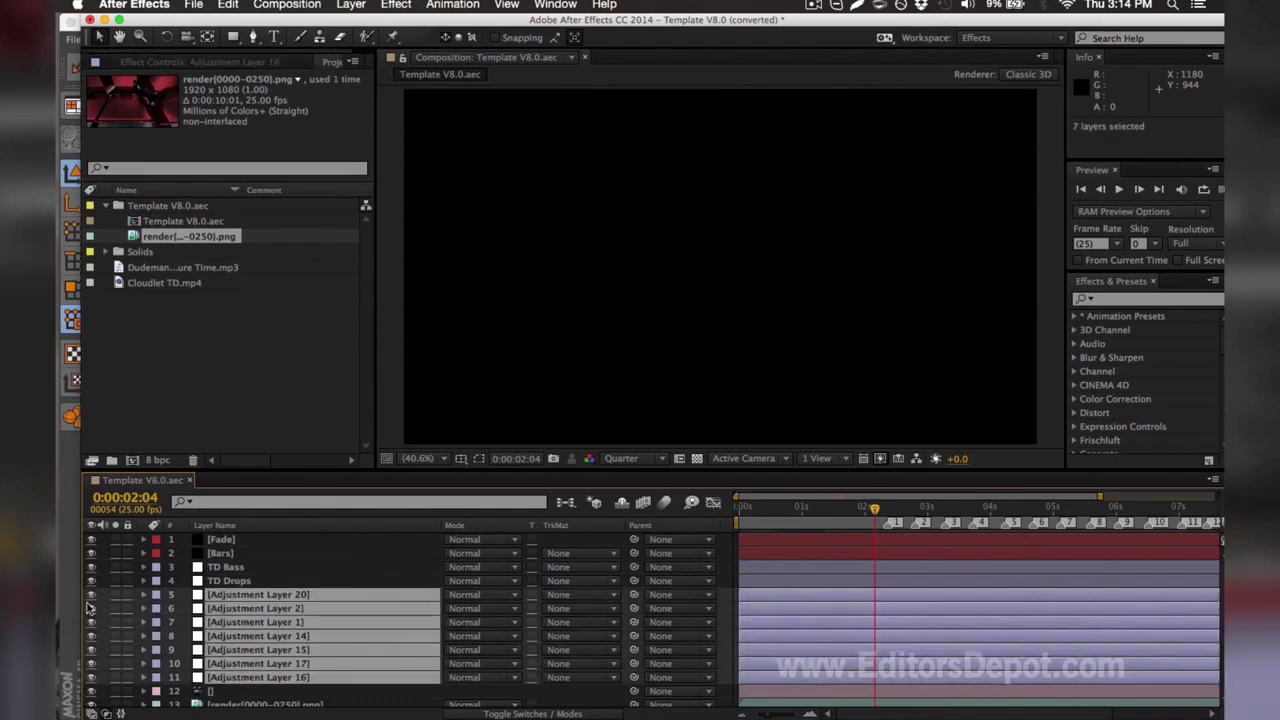
Hide the seven adjustment layers to check the 3D title, then turn them all back on
drag(91, 595, 91, 678)
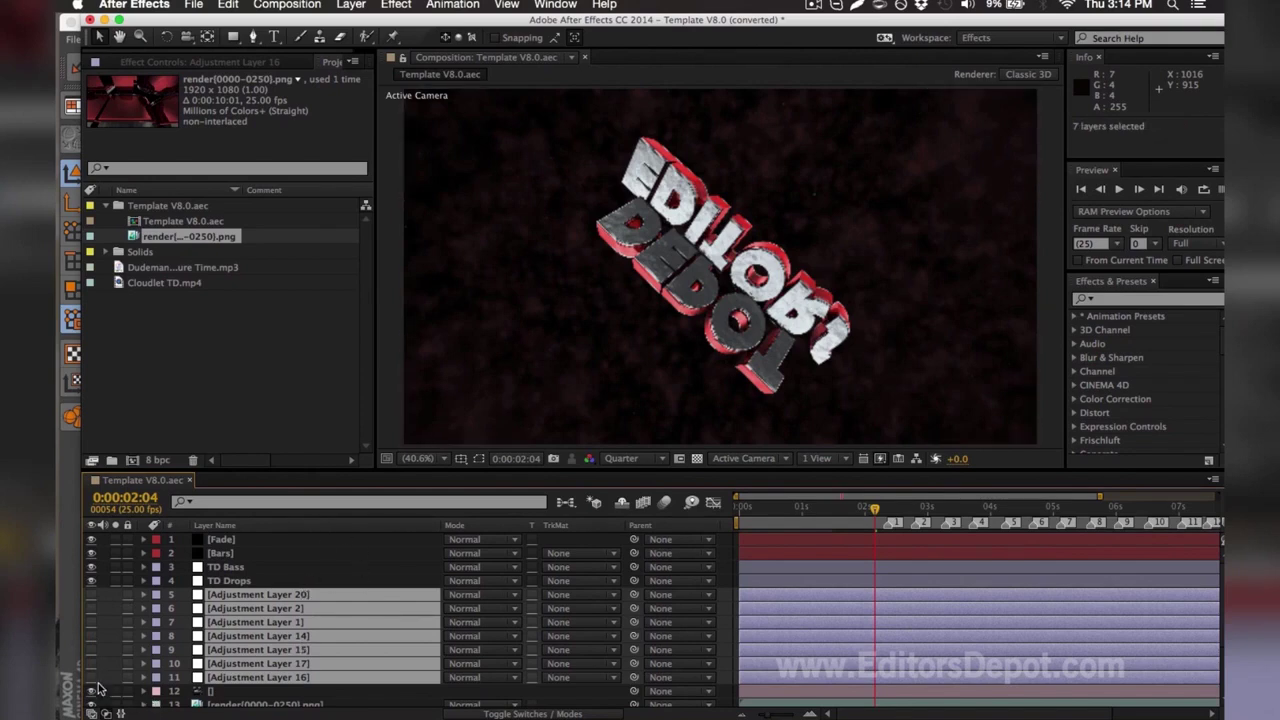
key(F2)
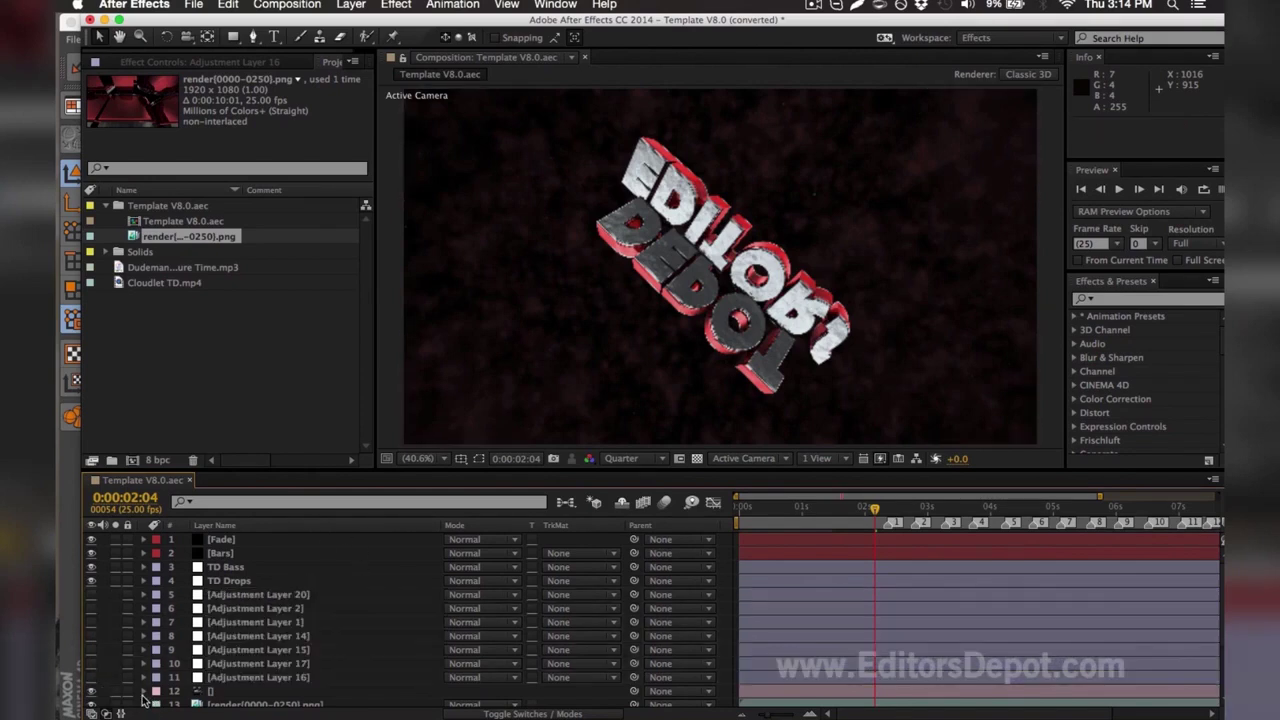
click(91, 664)
click(91, 663)
click(91, 636)
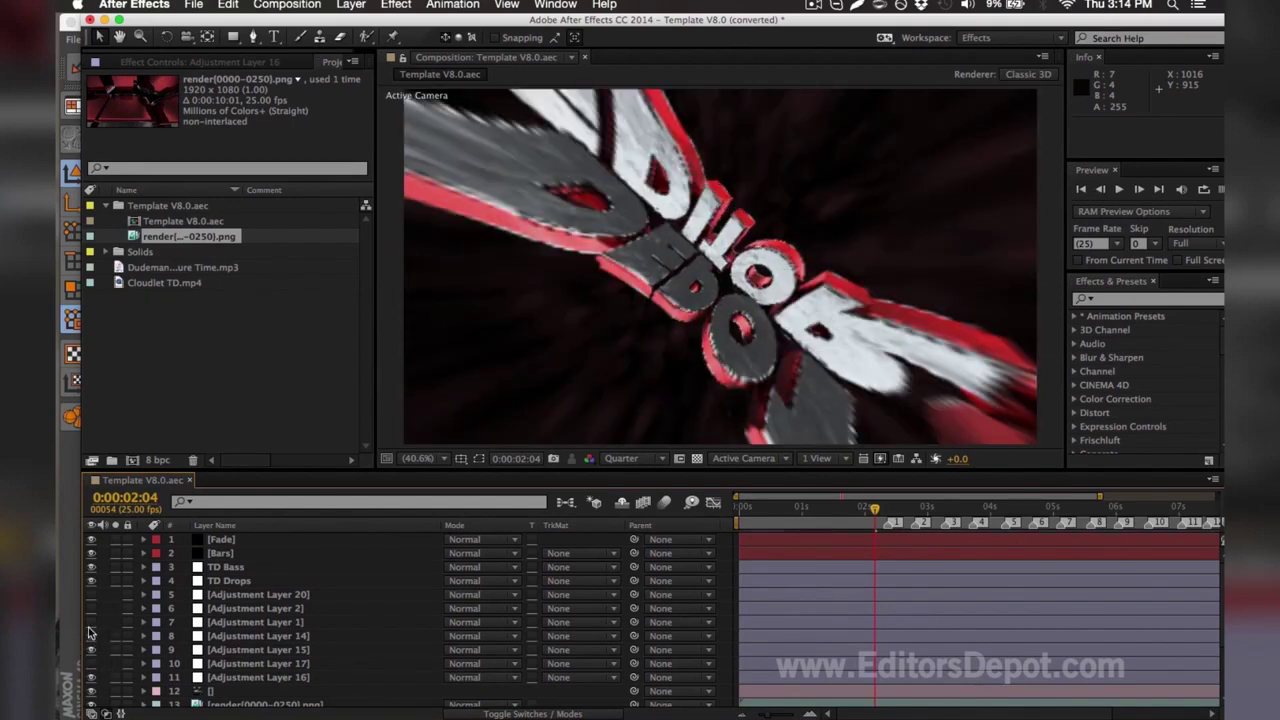
drag(91, 622, 90, 602)
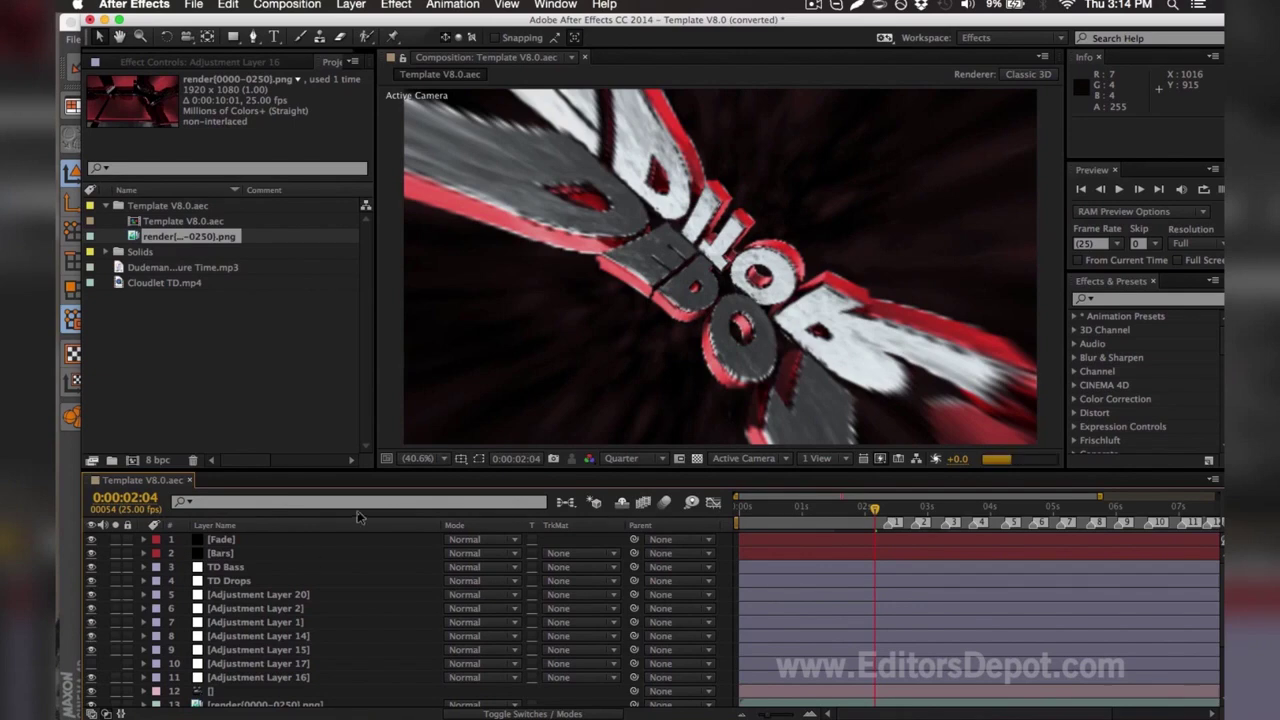
Pan the timeline, select Adjustment Layer 17, and move the current time to 0:00:03:08
mouse_move(912, 497)
mouse_down()
mouse_move(969, 498)
mouse_move(927, 499)
mouse_up()
click(245, 662)
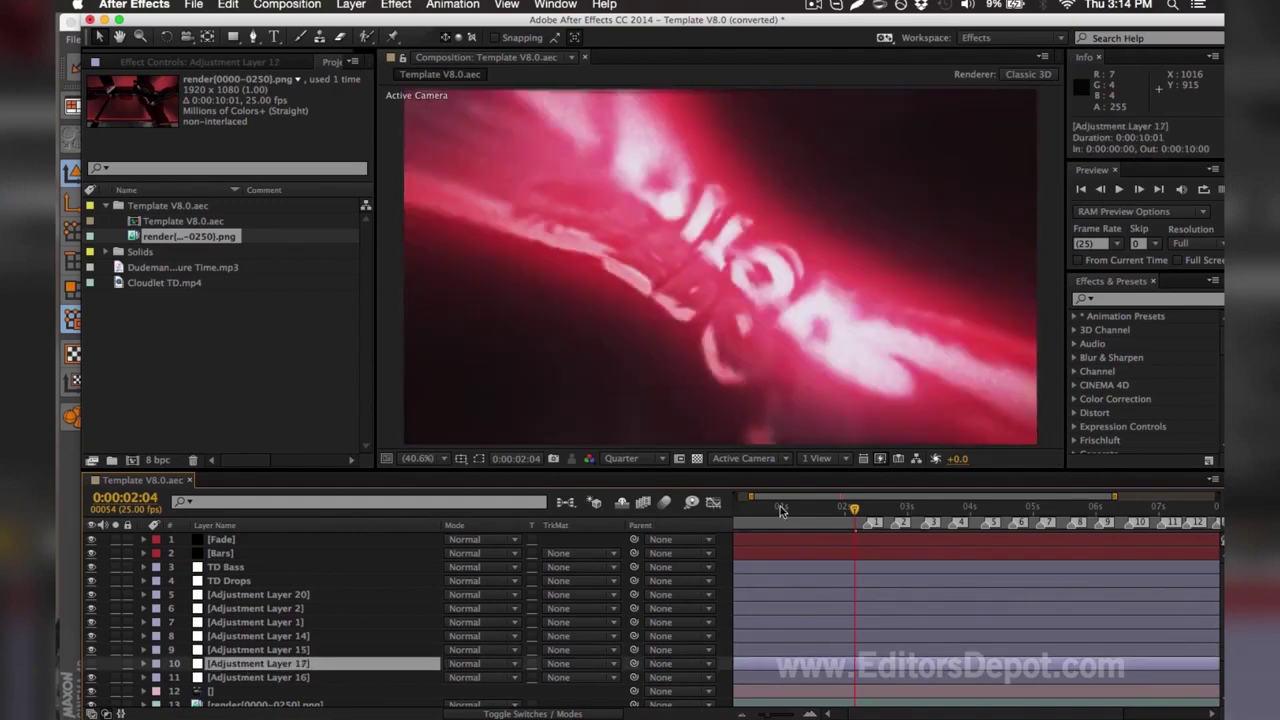
click(928, 508)
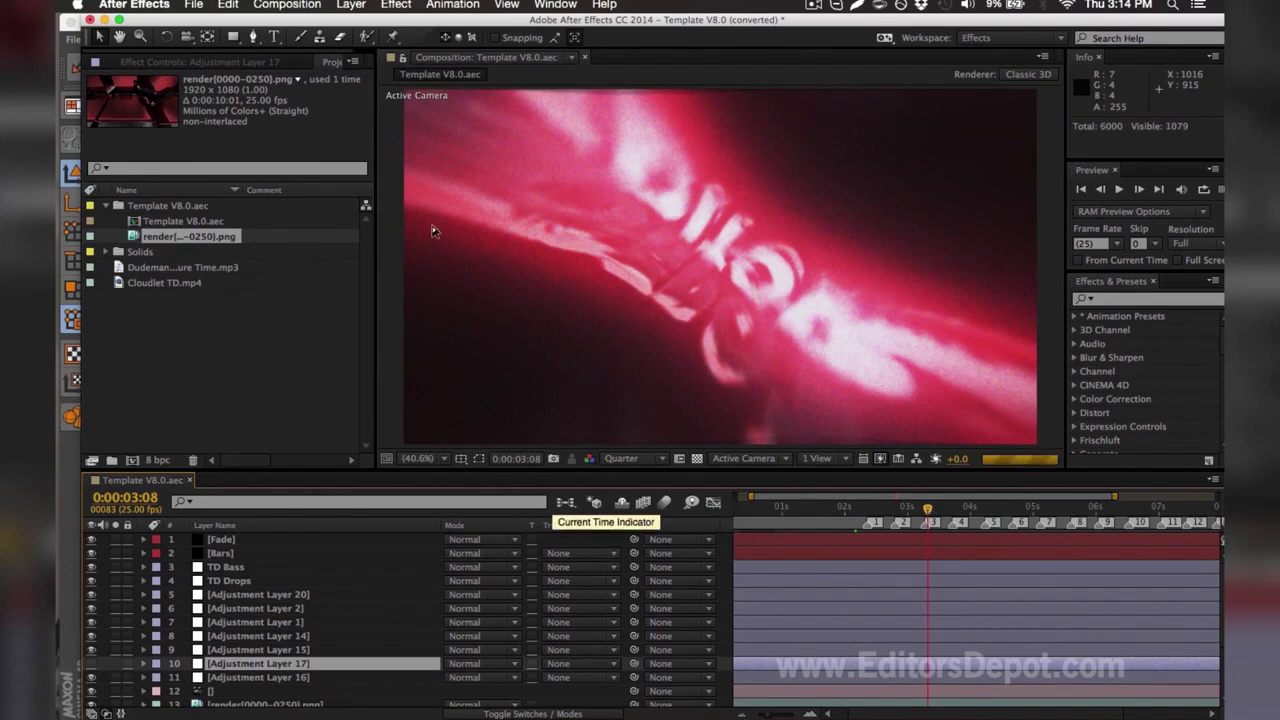
click(287, 5)
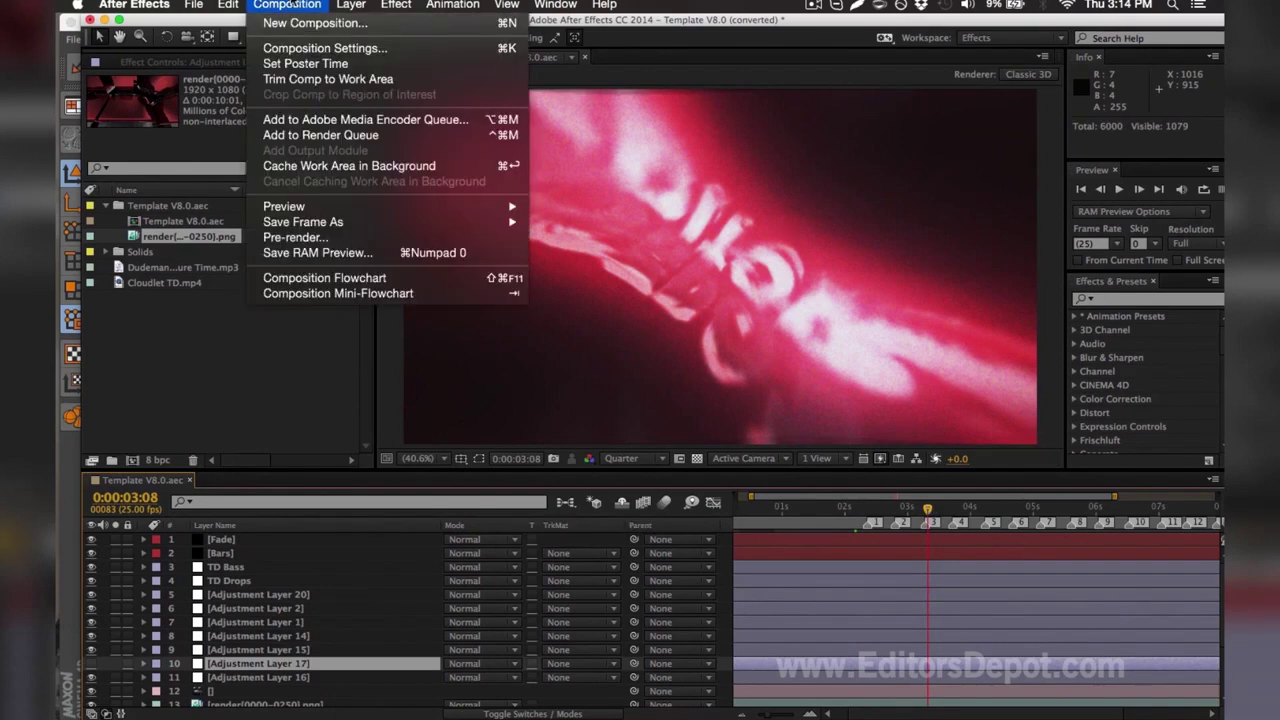
Add the Template V8.0.aec composition to the Adobe Media Encoder queue from the Composition menu
click(318, 121)
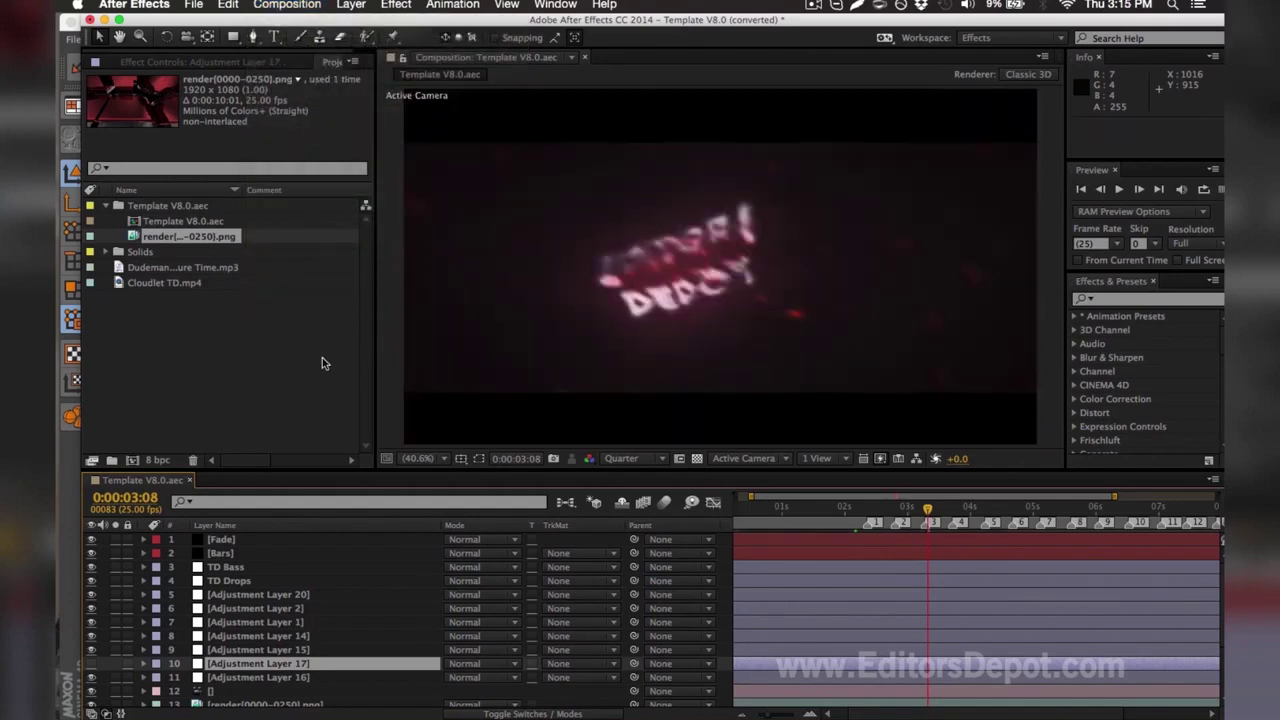